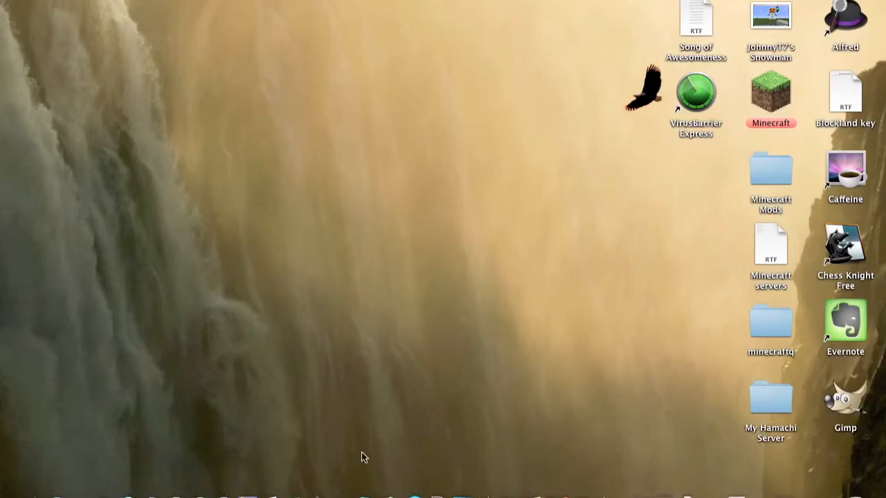
Step: Examine the Too Many Items mod page on minecraftdl.com down to the installation steps and download link, and put the browser window away
{"action": "left_click", "coordinate": [318, 469]}
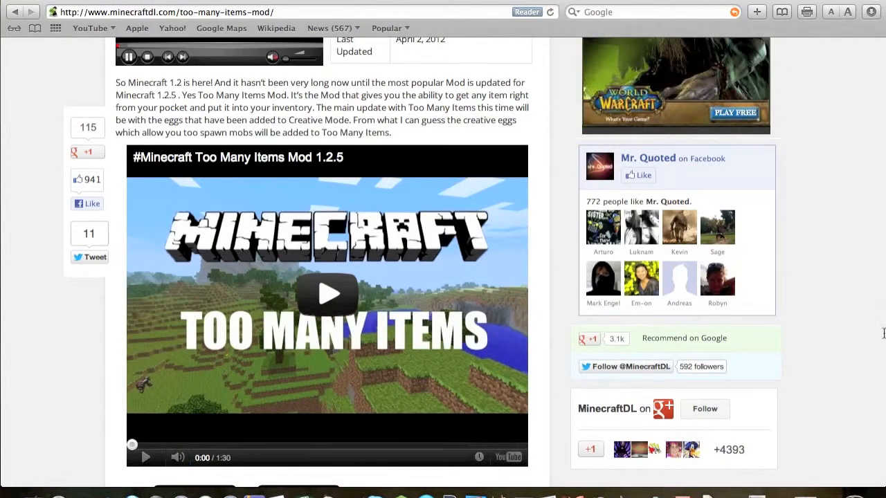
{"action": "scroll", "coordinate": [874, 346], "scroll_direction": "down", "scroll_amount": 3}
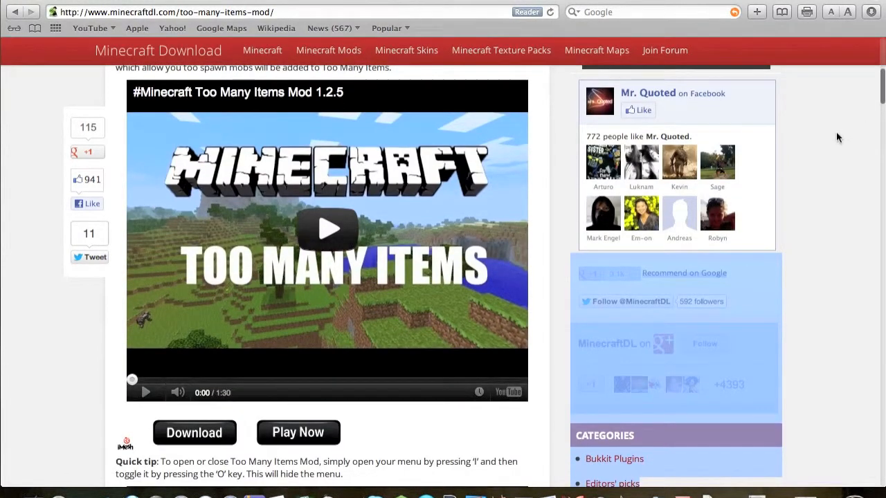
{"action": "left_click_drag", "start_coordinate": [883, 95], "coordinate": [874, 122]}
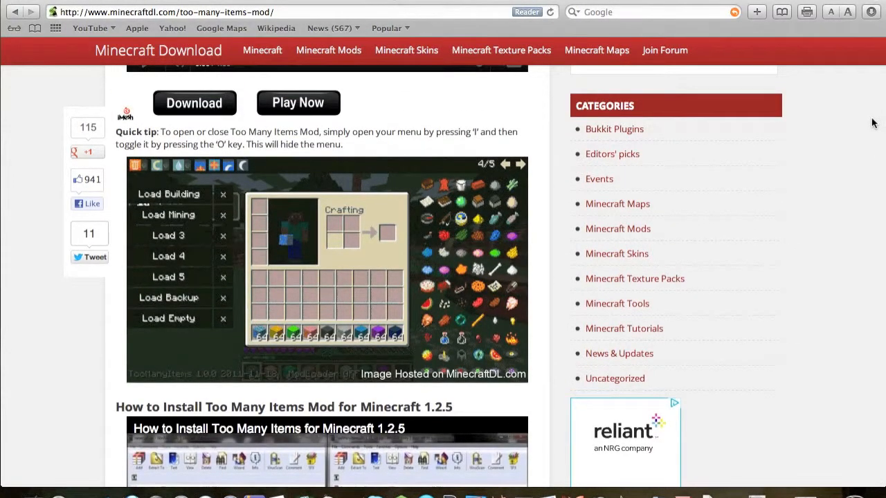
{"action": "scroll", "coordinate": [870, 131], "scroll_direction": "down", "scroll_amount": 15}
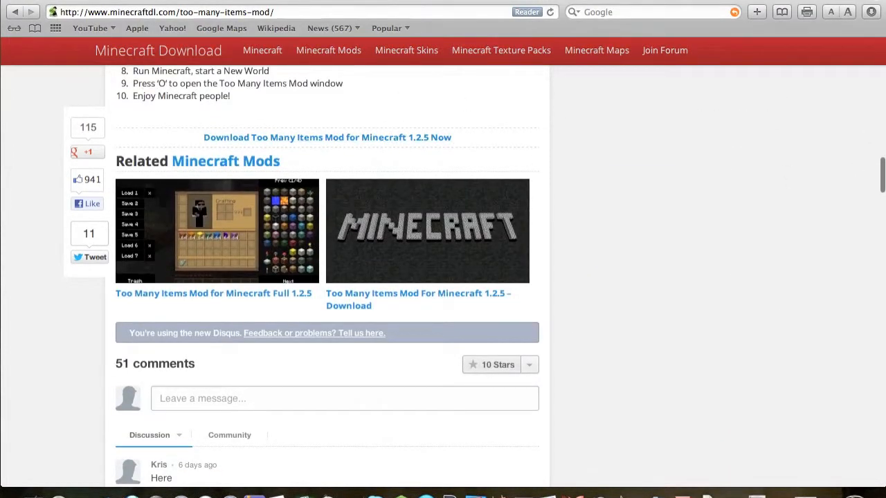
{"action": "left_click_drag", "start_coordinate": [346, 5], "coordinate": [537, 5]}
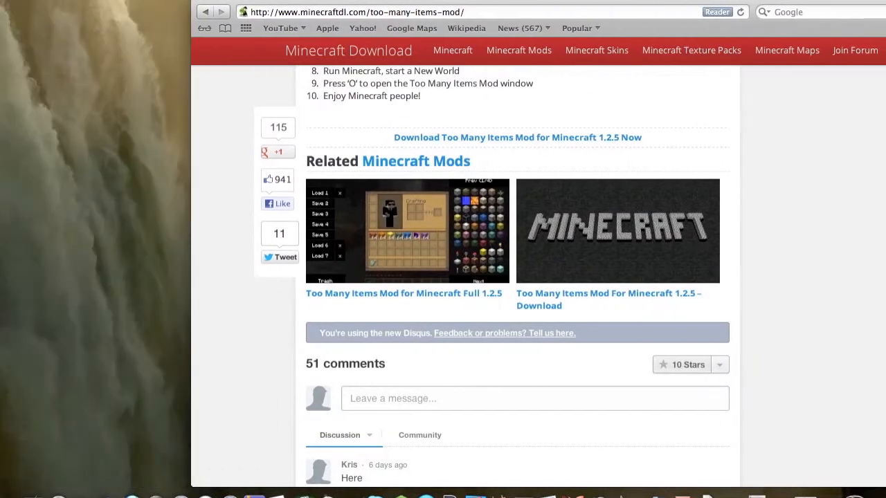
{"action": "left_click", "coordinate": [204, 1]}
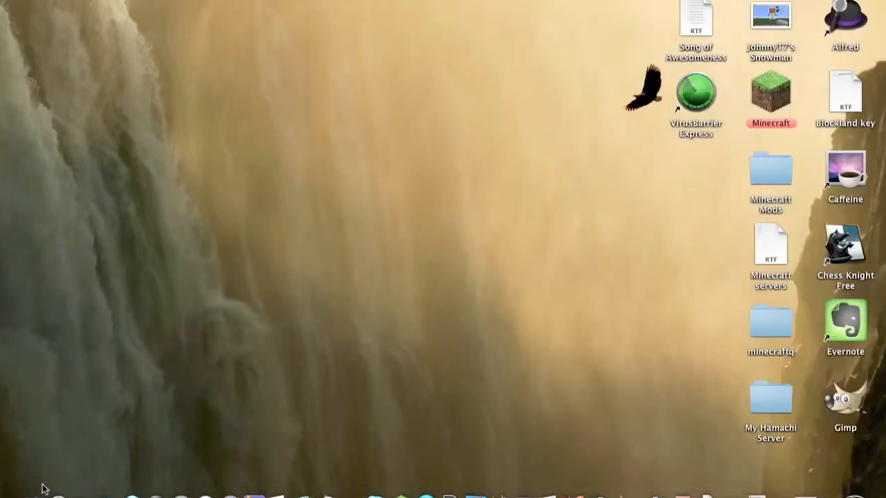
{"action": "left_click_drag", "start_coordinate": [417, 266], "coordinate": [470, 272]}
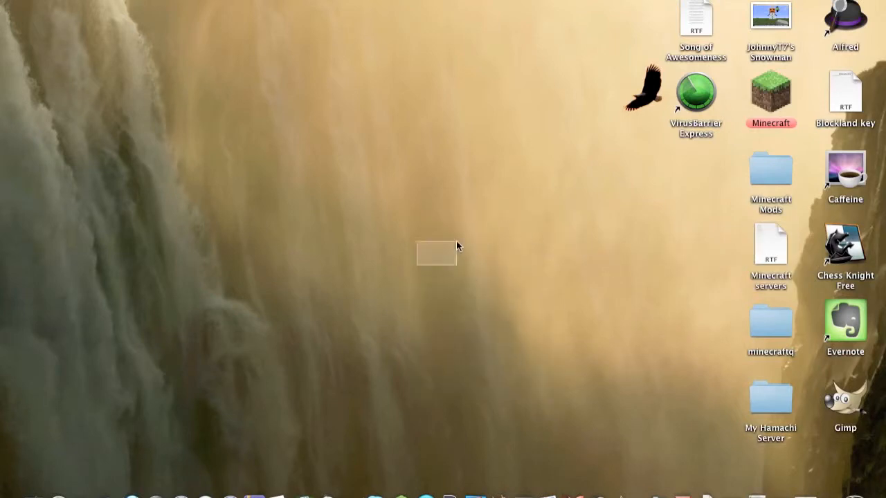
{"action": "left_click_drag", "start_coordinate": [311, 317], "coordinate": [305, 326]}
{"action": "left_click_drag", "start_coordinate": [429, 173], "coordinate": [406, 337]}
Step: Open the Minecraft Mods folder from the desktop and switch its window to the home folder
{"action": "double_click", "coordinate": [762, 177]}
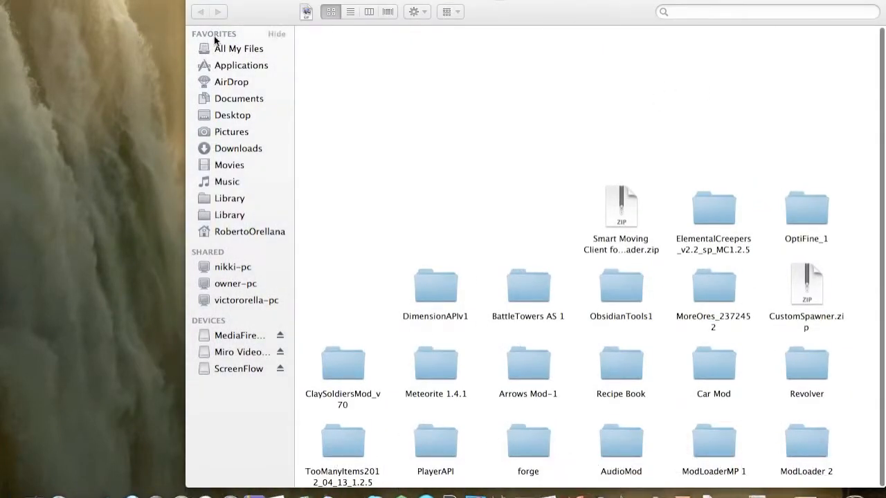
{"action": "left_click_drag", "start_coordinate": [233, 10], "coordinate": [240, 10]}
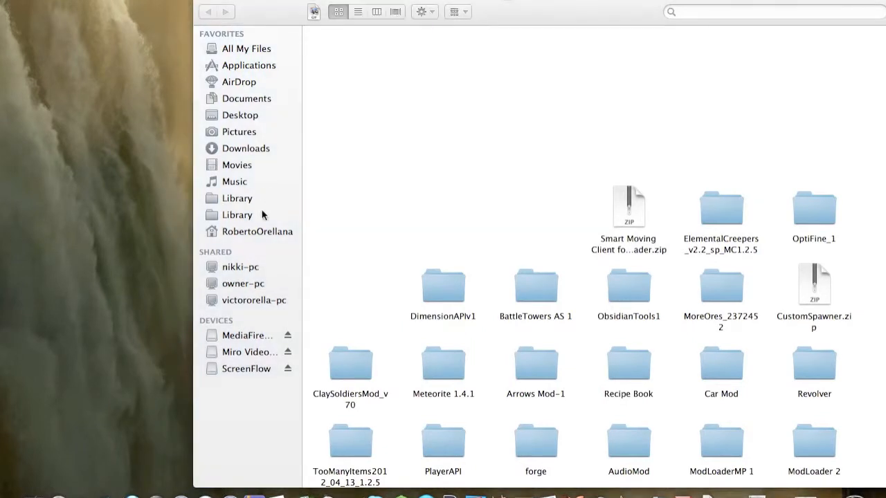
{"action": "left_click", "coordinate": [233, 199]}
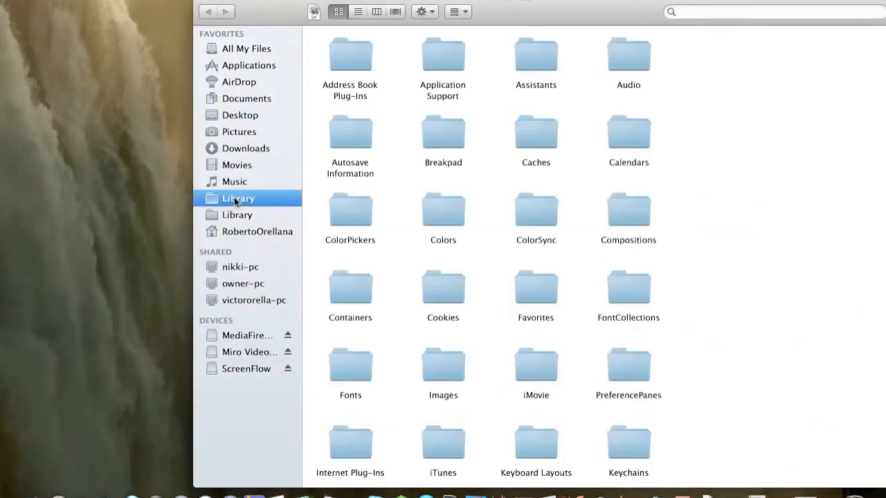
{"action": "left_click", "coordinate": [269, 232]}
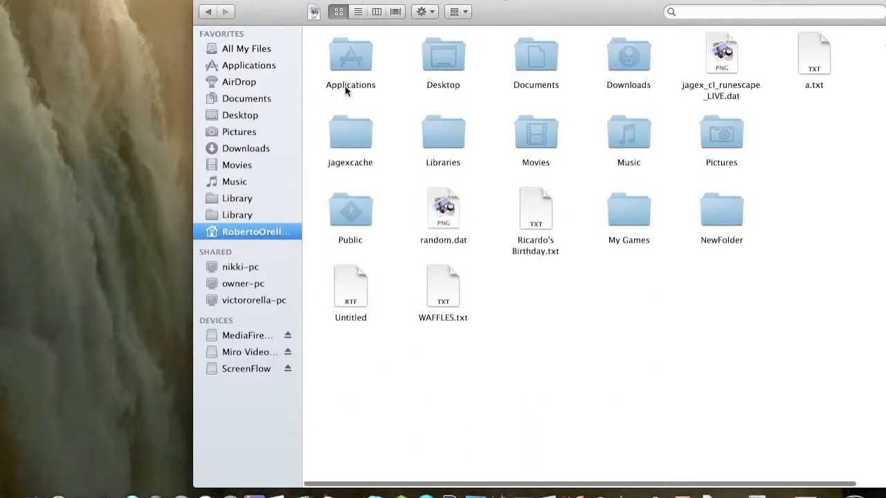
{"action": "left_click_drag", "start_coordinate": [526, 6], "coordinate": [467, 2]}
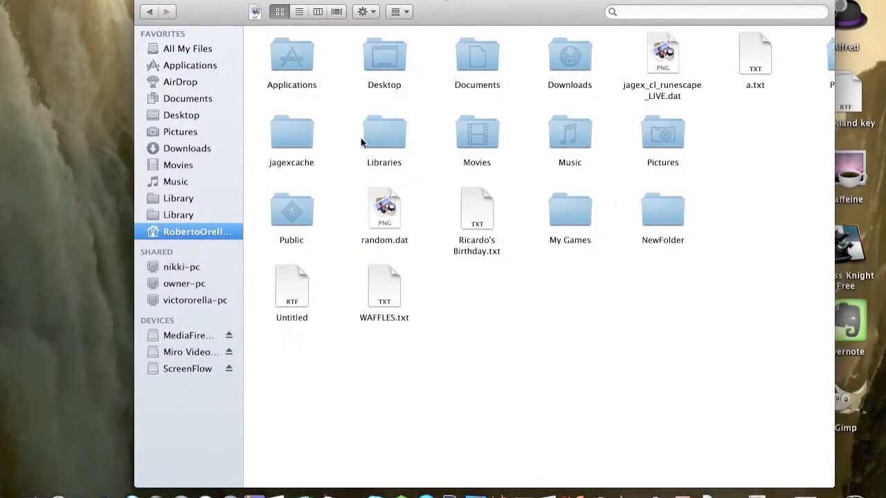
{"action": "left_click_drag", "start_coordinate": [423, 8], "coordinate": [436, 8]}
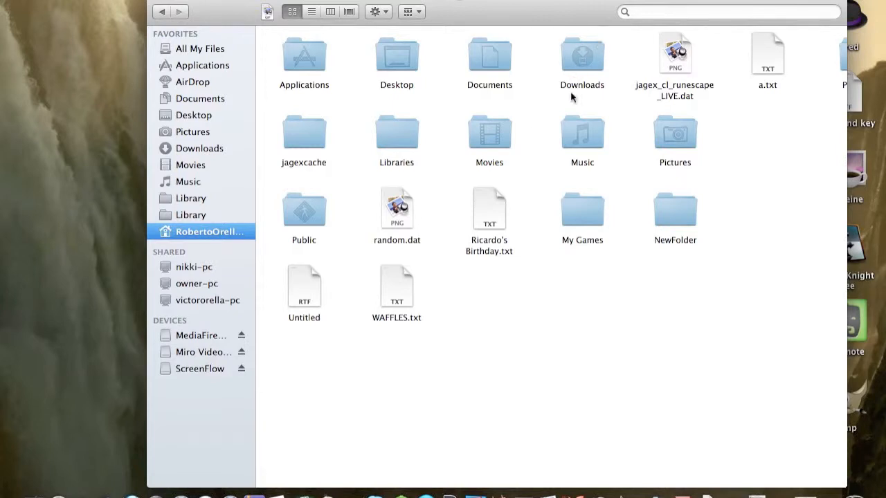
Step: Look inside the Libraries folder of the home folder and go back, widening the window to show all items
{"action": "double_click", "coordinate": [392, 130]}
{"action": "left_click_drag", "start_coordinate": [212, 19], "coordinate": [319, 15]}
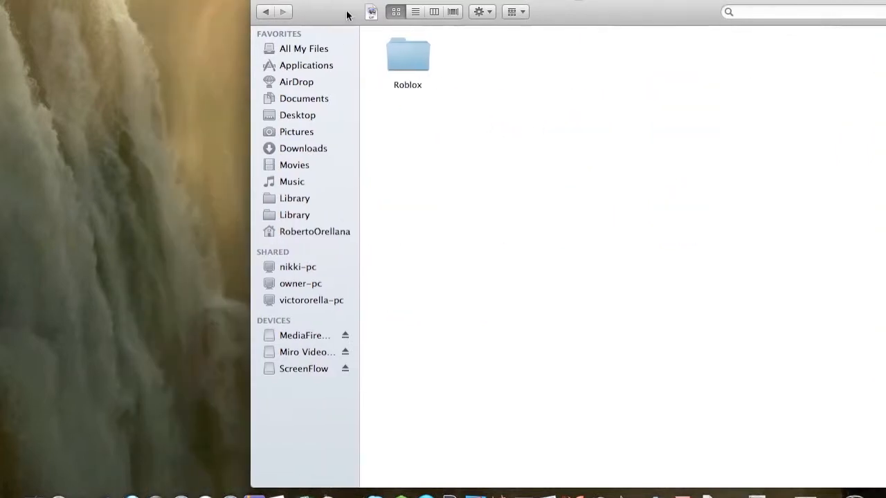
{"action": "left_click", "coordinate": [267, 12]}
{"action": "left_click_drag", "start_coordinate": [253, 7], "coordinate": [116, 7]}
{"action": "left_click_drag", "start_coordinate": [815, 159], "coordinate": [878, 152]}
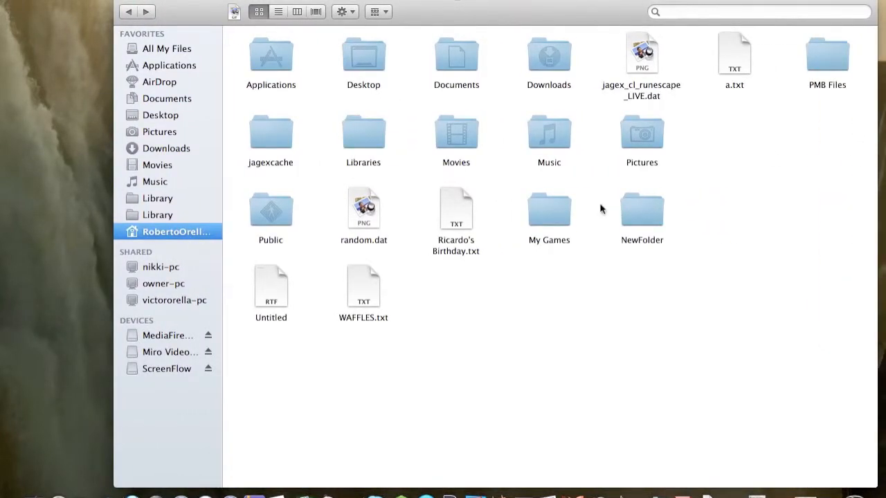
Step: Look inside the home folder's Applications folder and return to the home folder
{"action": "mouse_move", "coordinate": [713, 116]}
{"action": "left_mouse_down"}
{"action": "mouse_move", "coordinate": [358, 117]}
{"action": "mouse_move", "coordinate": [247, 104]}
{"action": "mouse_move", "coordinate": [250, 92]}
{"action": "mouse_move", "coordinate": [526, 96]}
{"action": "mouse_move", "coordinate": [626, 129]}
{"action": "mouse_move", "coordinate": [712, 132]}
{"action": "mouse_move", "coordinate": [708, 113]}
{"action": "left_mouse_up"}
{"action": "double_click", "coordinate": [286, 65]}
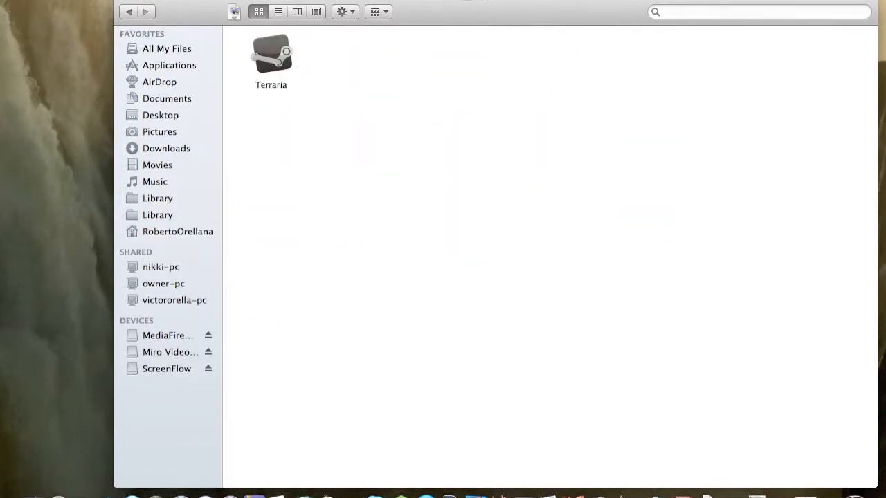
{"action": "left_click_drag", "start_coordinate": [415, 2], "coordinate": [514, 1]}
{"action": "left_click", "coordinate": [227, 11]}
{"action": "left_click_drag", "start_coordinate": [298, 7], "coordinate": [147, 8]}
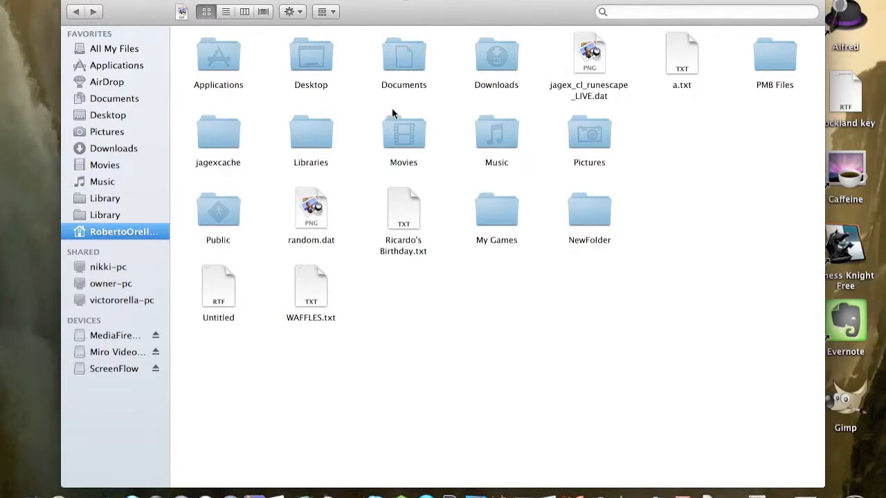
Step: Look inside Application Support in the user Library and return to the home folder
{"action": "left_click", "coordinate": [116, 199]}
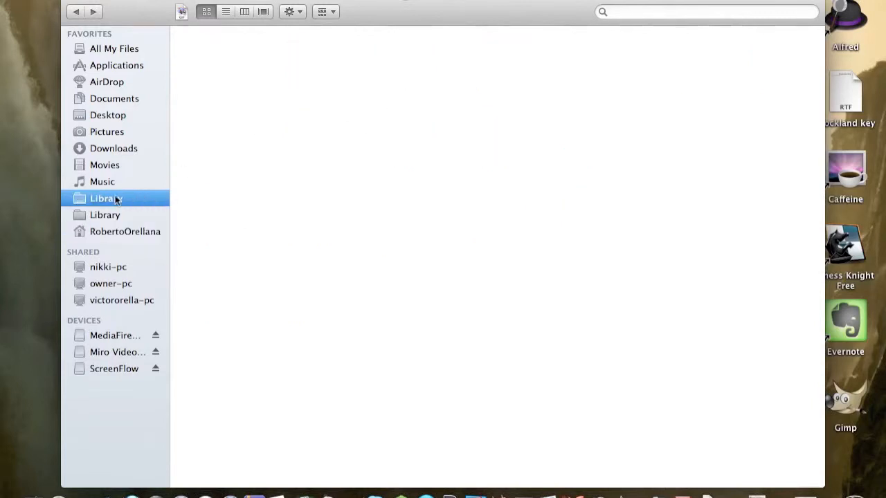
{"action": "double_click", "coordinate": [298, 48]}
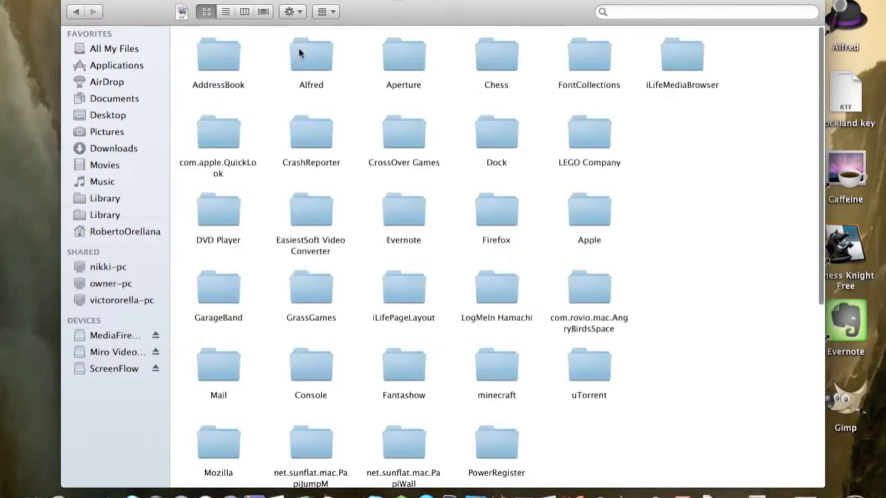
{"action": "left_click", "coordinate": [139, 198]}
{"action": "left_click", "coordinate": [136, 234]}
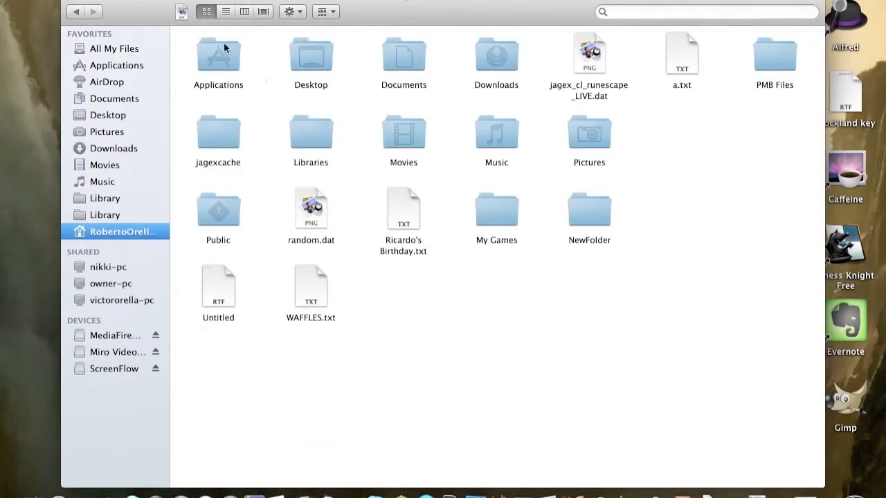
{"action": "right_click", "coordinate": [525, 306]}
{"action": "left_click", "coordinate": [465, 304]}
Step: Open the minecraft folder inside the user Library's Application Support folder
{"action": "left_click", "coordinate": [105, 199]}
{"action": "left_click", "coordinate": [313, 63]}
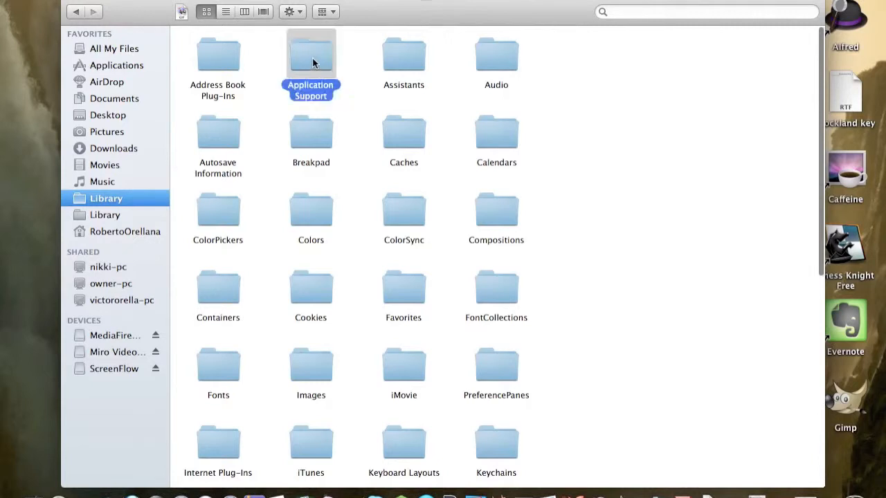
{"action": "double_click", "coordinate": [313, 63]}
{"action": "left_click", "coordinate": [313, 63]}
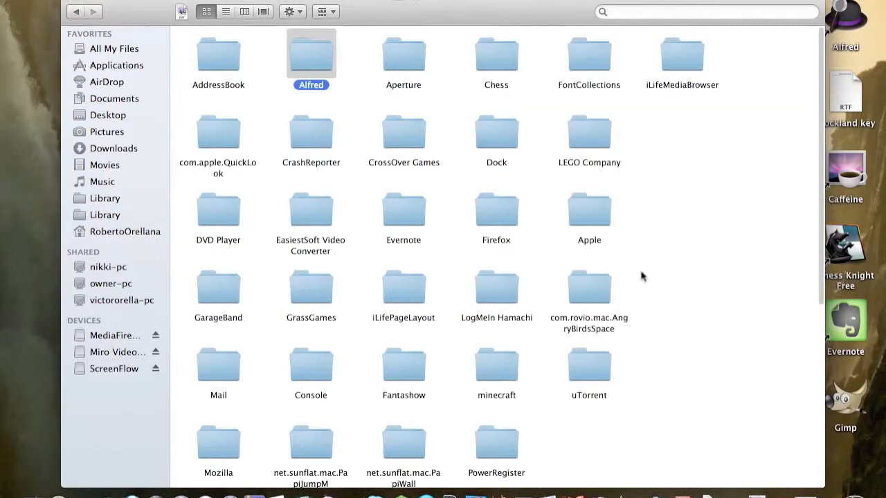
{"action": "double_click", "coordinate": [493, 367]}
{"action": "left_click_drag", "start_coordinate": [423, 233], "coordinate": [791, 139]}
{"action": "left_click", "coordinate": [753, 131]}
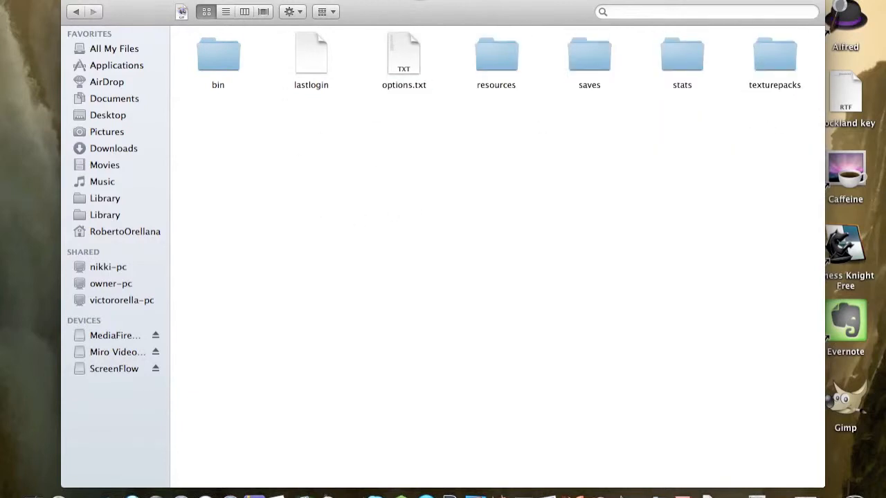
Step: Examine the path ~/Library/Application Support/ in the Go to Folder dialog and dismiss the dialog
{"action": "left_click", "coordinate": [18, 68]}
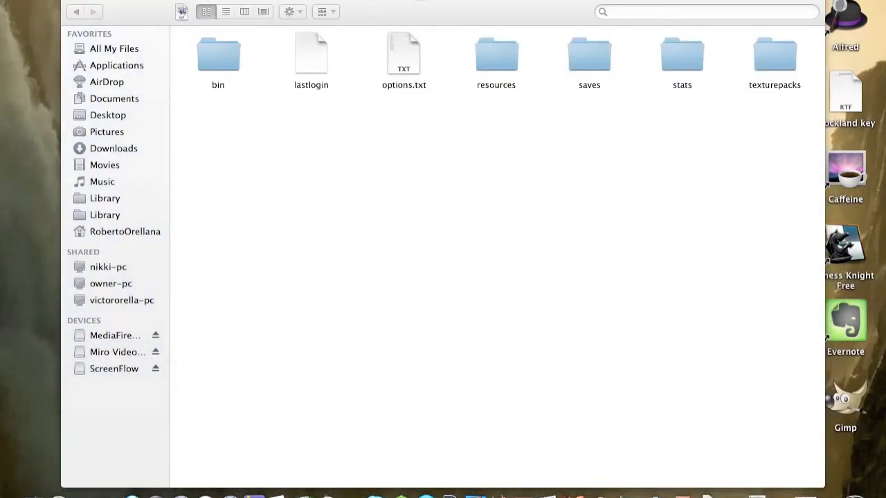
{"action": "left_click", "coordinate": [180, 0]}
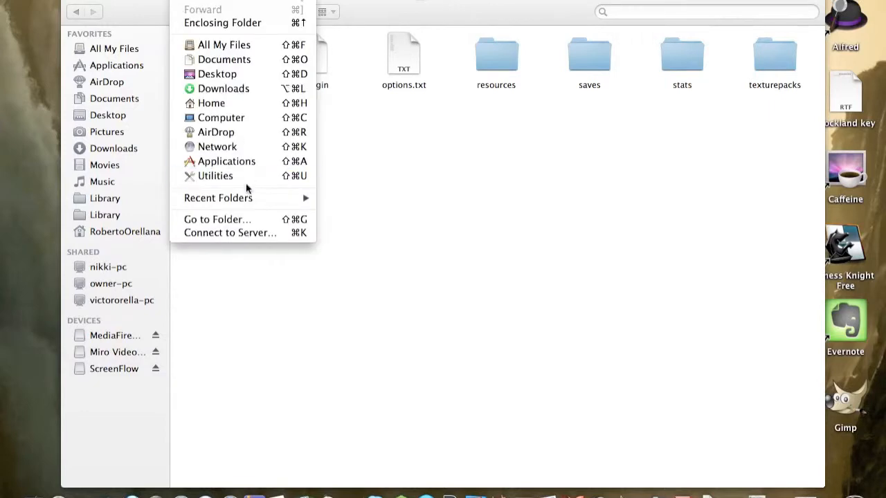
{"action": "left_click", "coordinate": [238, 218]}
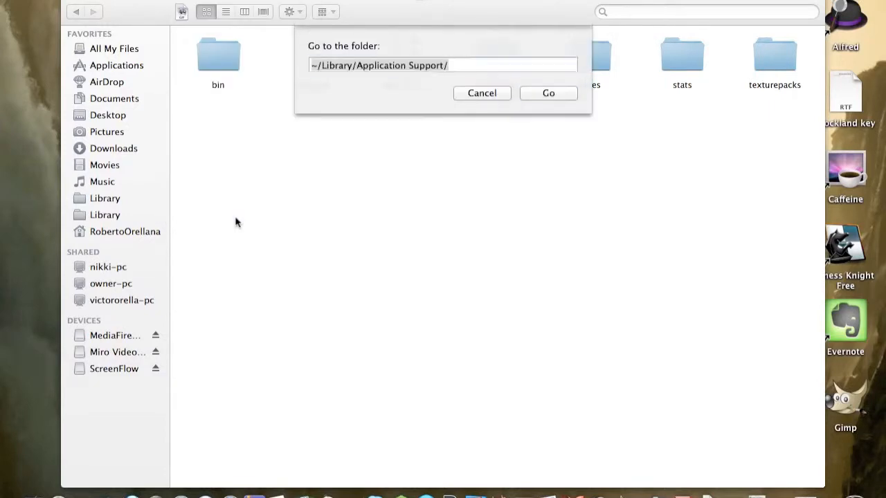
{"action": "left_click_drag", "start_coordinate": [467, 66], "coordinate": [326, 77]}
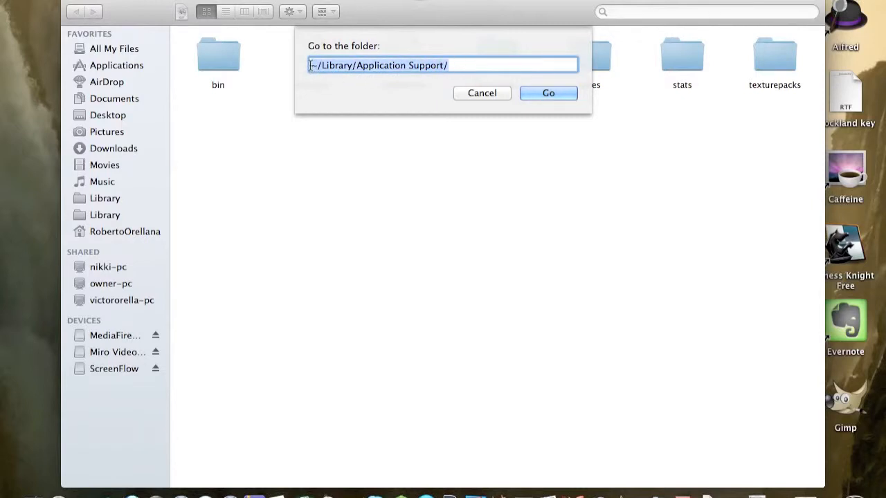
{"action": "left_click", "coordinate": [508, 68]}
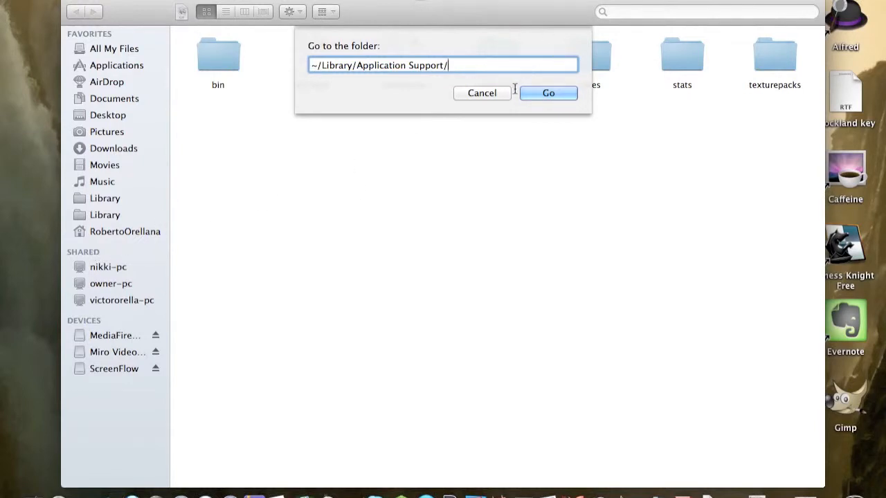
{"action": "left_click_drag", "start_coordinate": [472, 65], "coordinate": [309, 65]}
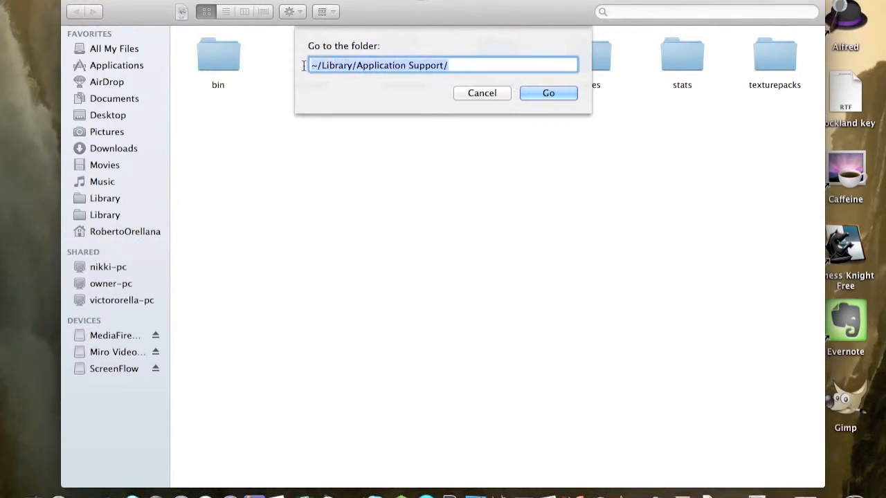
{"action": "left_click", "coordinate": [483, 92]}
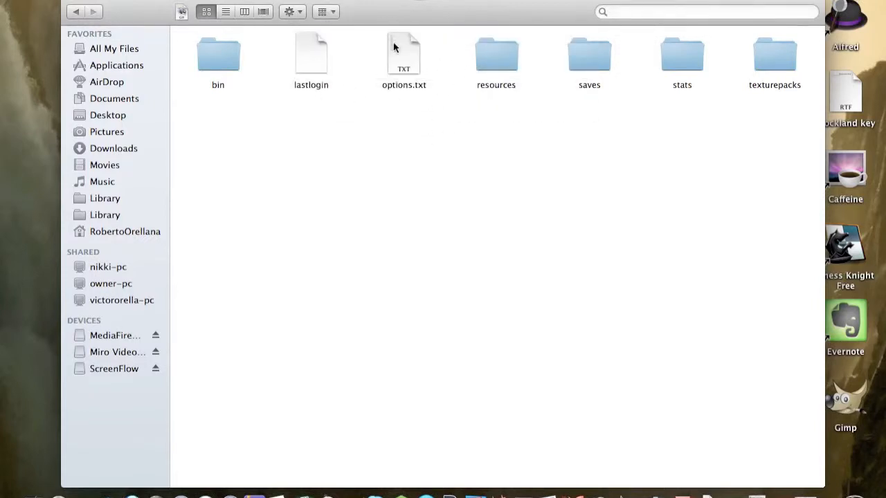
Step: Open the bin folder inside the minecraft folder and duplicate minecraft.jar there
{"action": "double_click", "coordinate": [220, 69]}
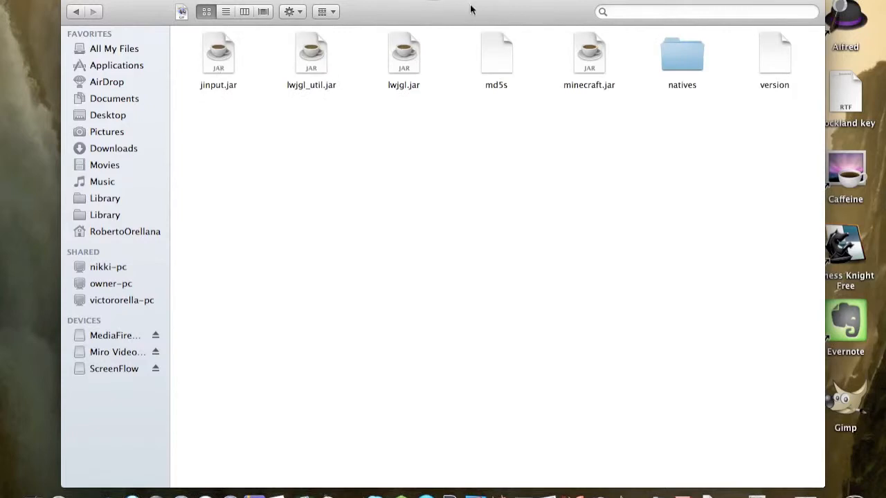
{"action": "left_click_drag", "start_coordinate": [619, 98], "coordinate": [581, 152]}
{"action": "left_click", "coordinate": [590, 56]}
{"action": "right_click", "coordinate": [591, 54]}
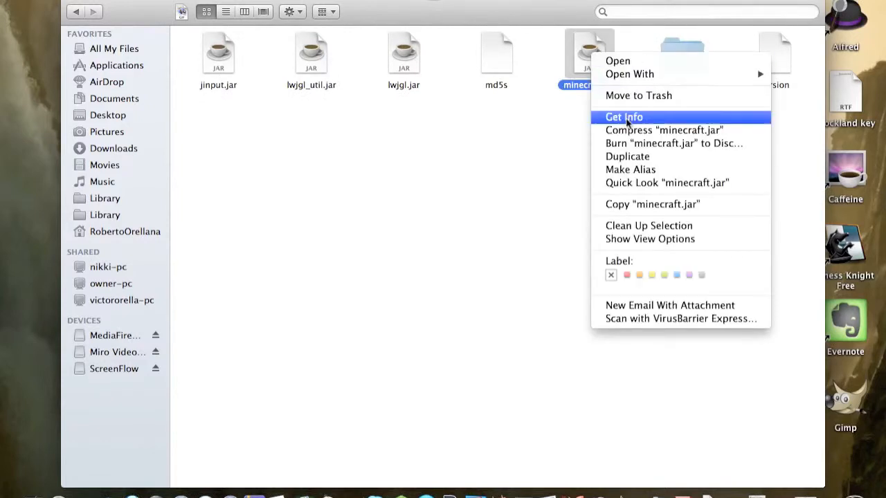
{"action": "left_click", "coordinate": [633, 160]}
Step: Move minecraft copy.jar beneath jinput.jar and clean up its position on the icon grid
{"action": "left_click_drag", "start_coordinate": [620, 75], "coordinate": [232, 121]}
{"action": "right_click", "coordinate": [229, 109]}
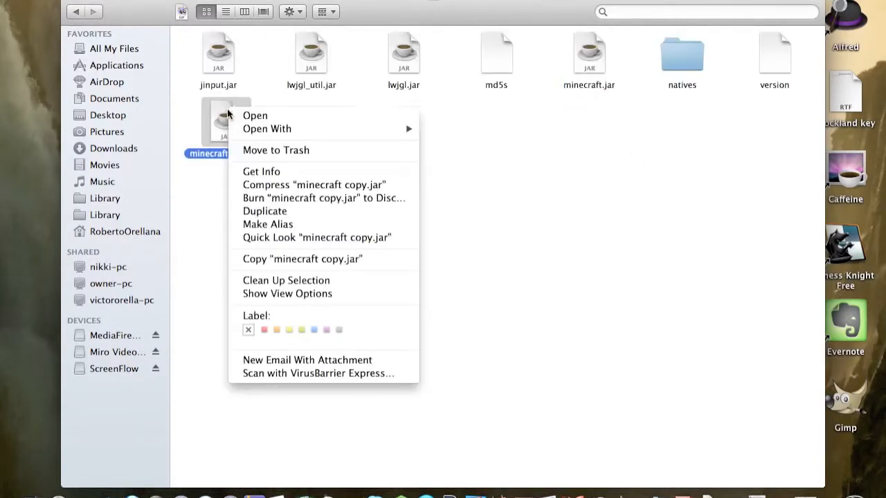
{"action": "left_click", "coordinate": [286, 280]}
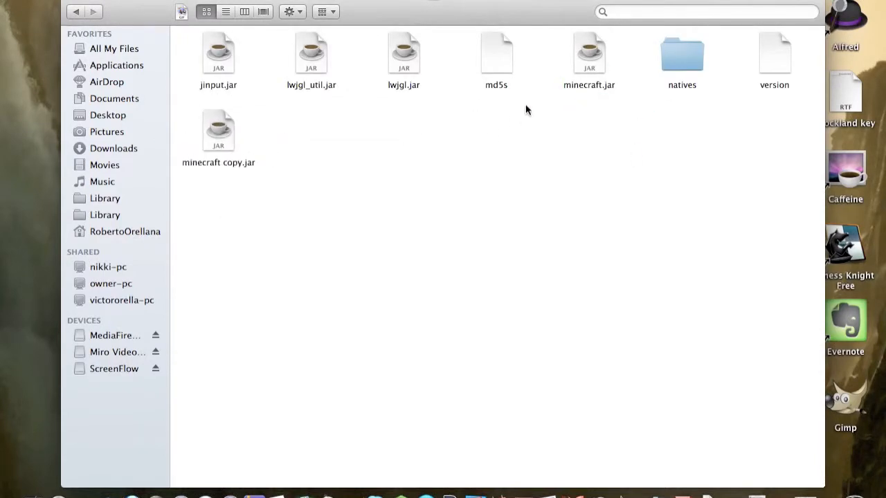
{"action": "left_click", "coordinate": [590, 68]}
{"action": "key", "text": "j"}
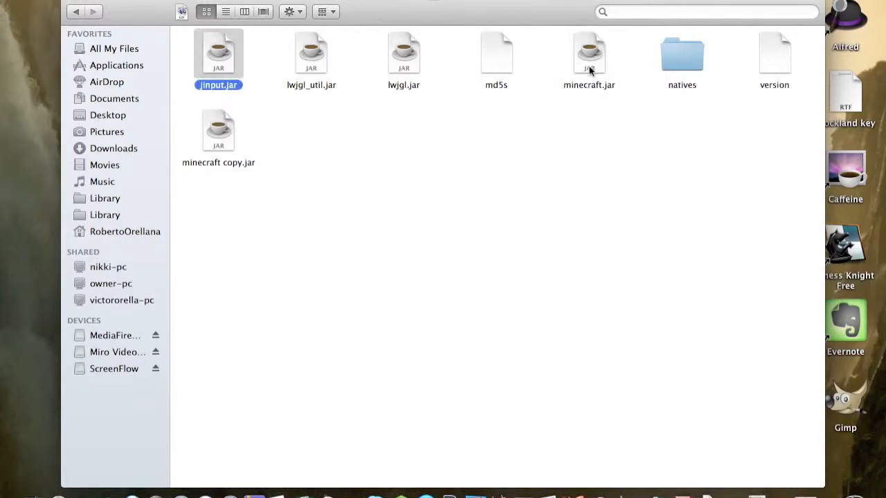
Step: Rename minecraft.jar to minecraft.jar.zip and accept the change to the .zip extension
{"action": "left_click", "coordinate": [590, 68]}
{"action": "left_click", "coordinate": [595, 85]}
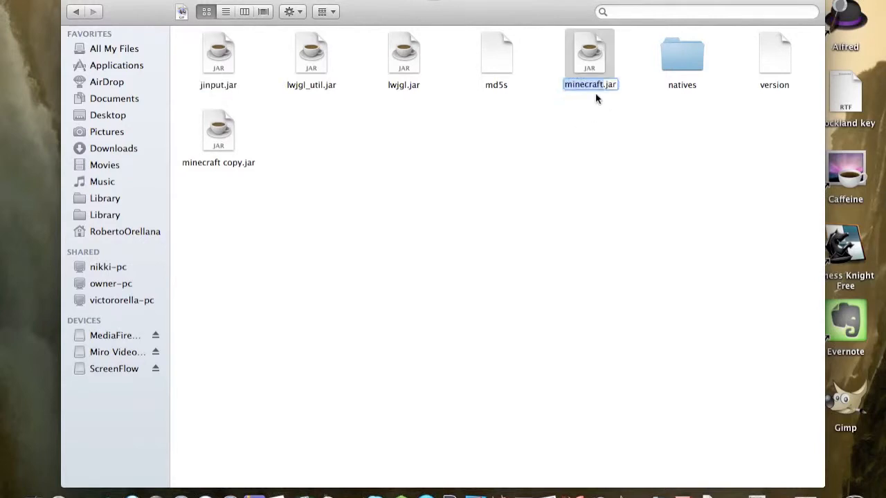
{"action": "left_click", "coordinate": [617, 85]}
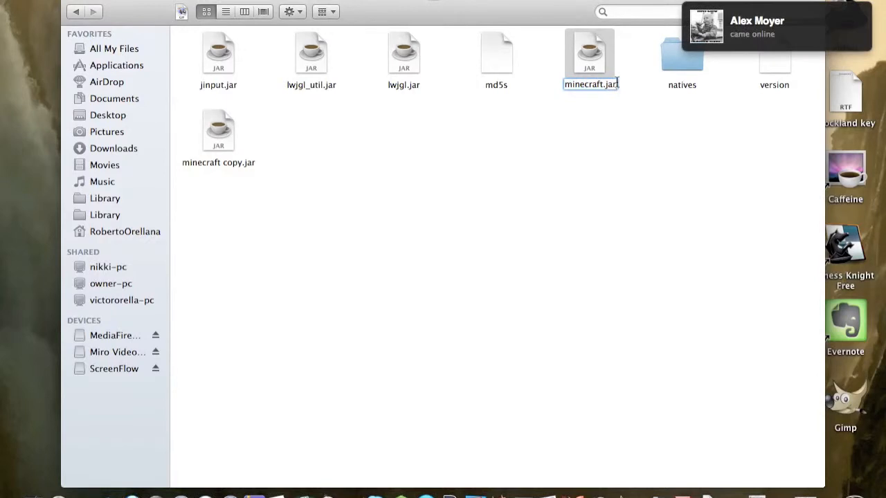
{"action": "type", "text": ".zip"}
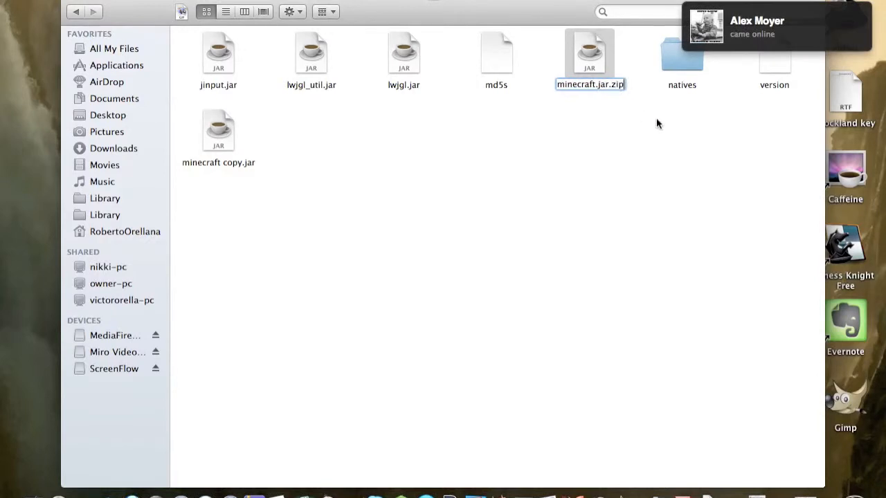
{"action": "key", "text": "Return"}
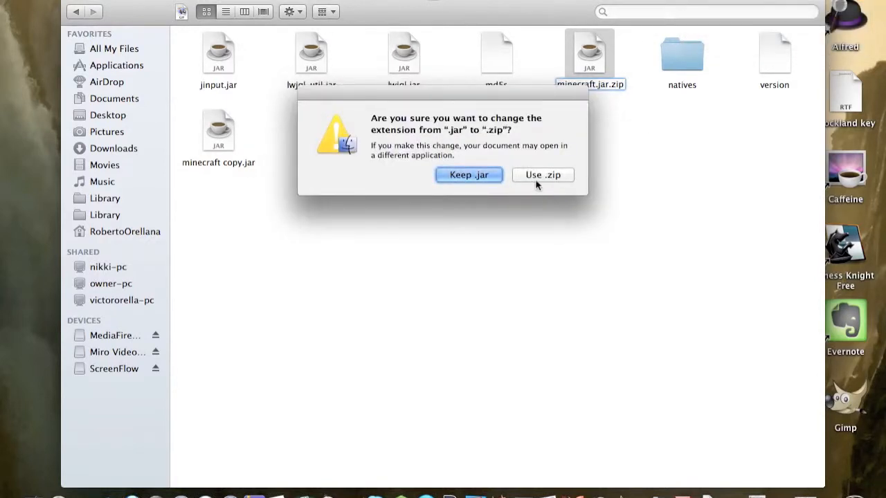
{"action": "left_click", "coordinate": [534, 183]}
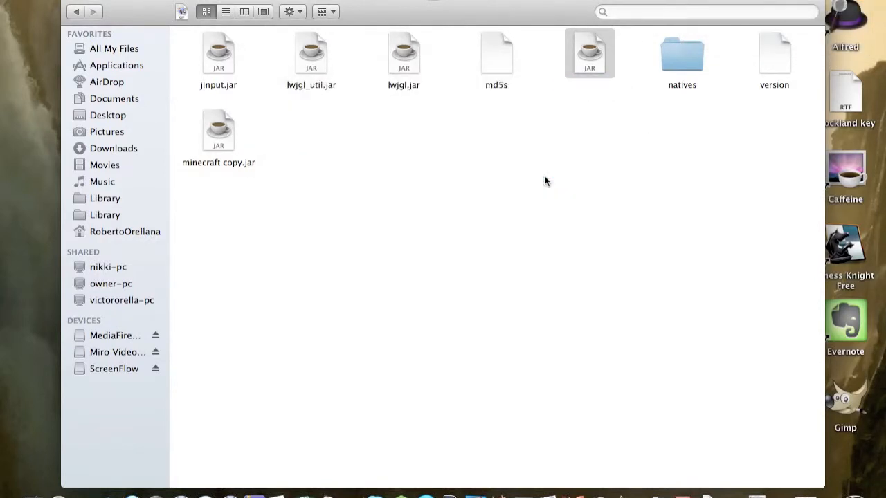
Step: Expand minecraft.jar.zip and clean up the extracted minecraft.jar folder's position beside minecraft copy.jar
{"action": "double_click", "coordinate": [597, 64]}
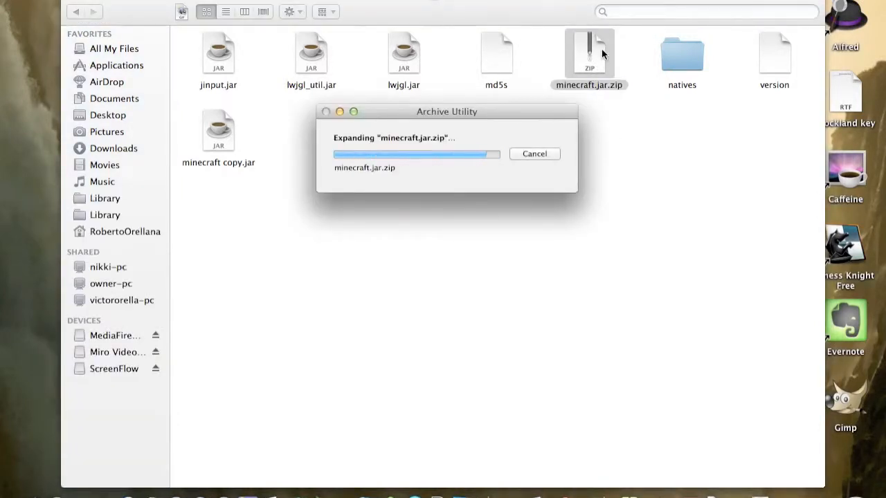
{"action": "left_click_drag", "start_coordinate": [612, 68], "coordinate": [305, 135]}
{"action": "right_click", "coordinate": [305, 134]}
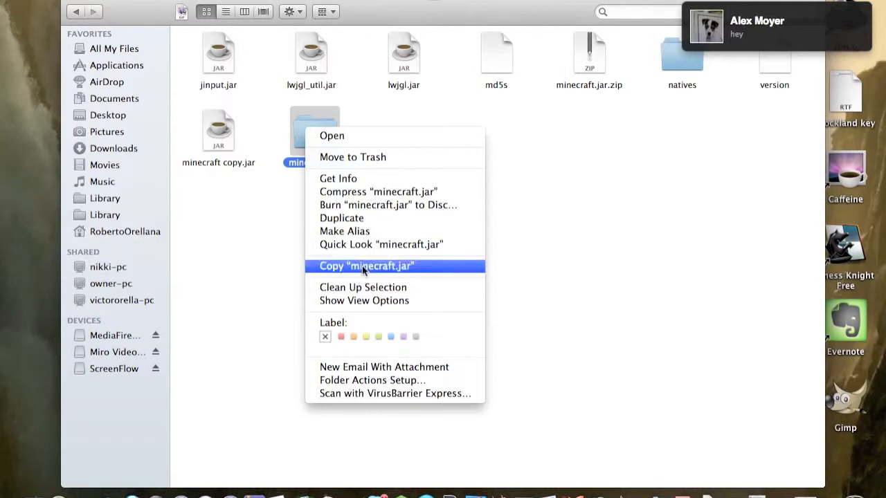
{"action": "left_click", "coordinate": [367, 288]}
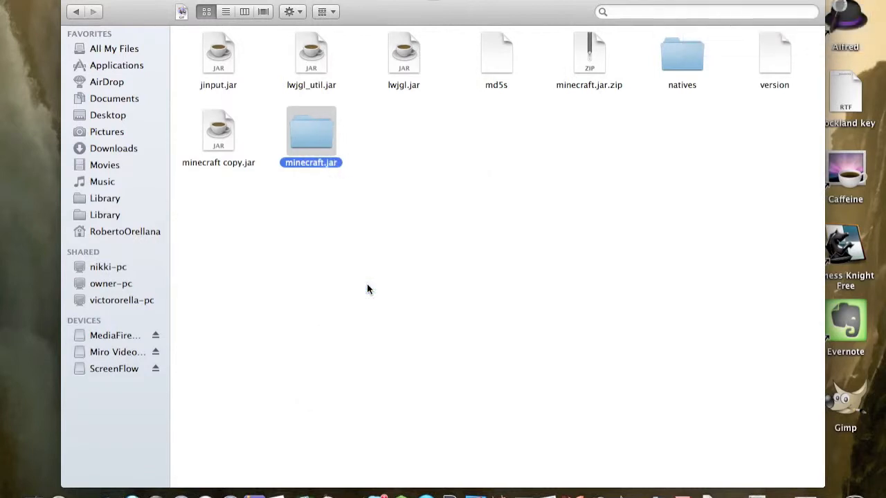
{"action": "left_click", "coordinate": [372, 284]}
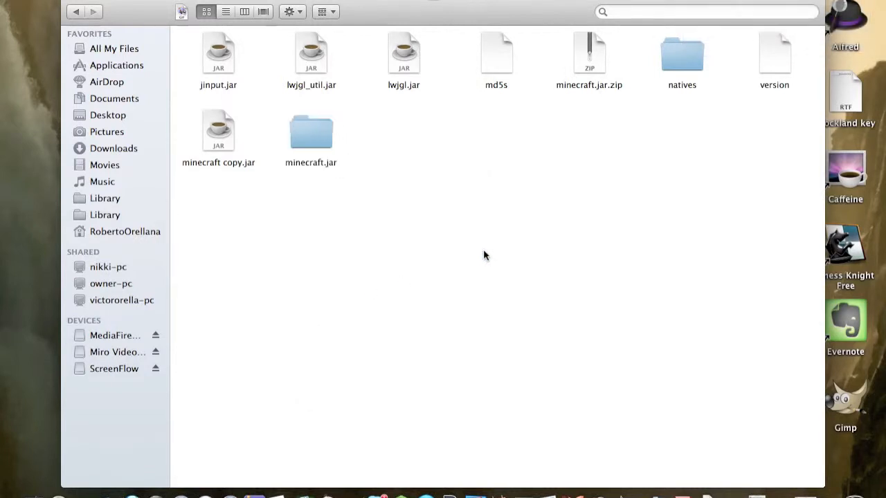
Step: Open the META-INF folder inside the extracted minecraft.jar folder
{"action": "double_click", "coordinate": [322, 137]}
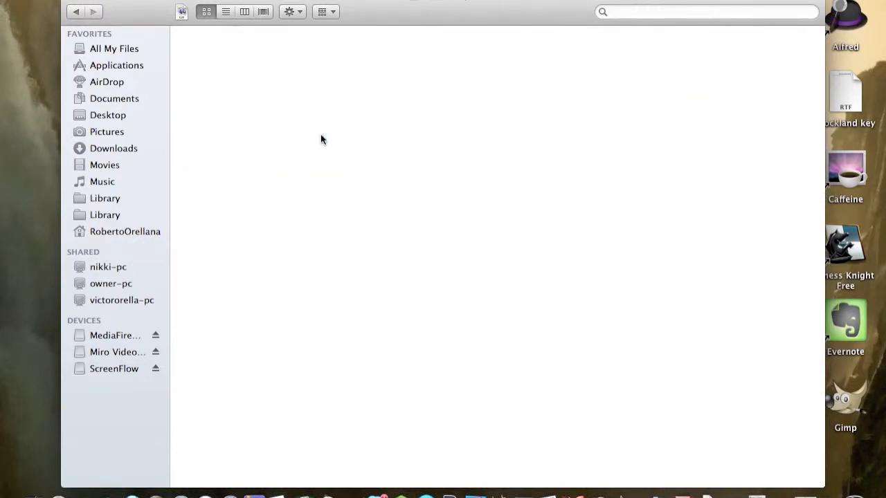
{"action": "key", "text": "m"}
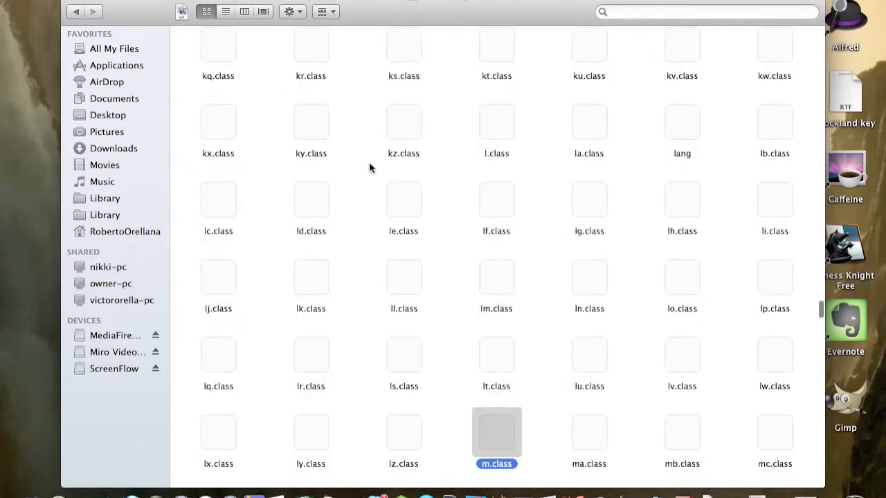
{"action": "key", "text": "Down"}
{"action": "key", "text": "Left"}
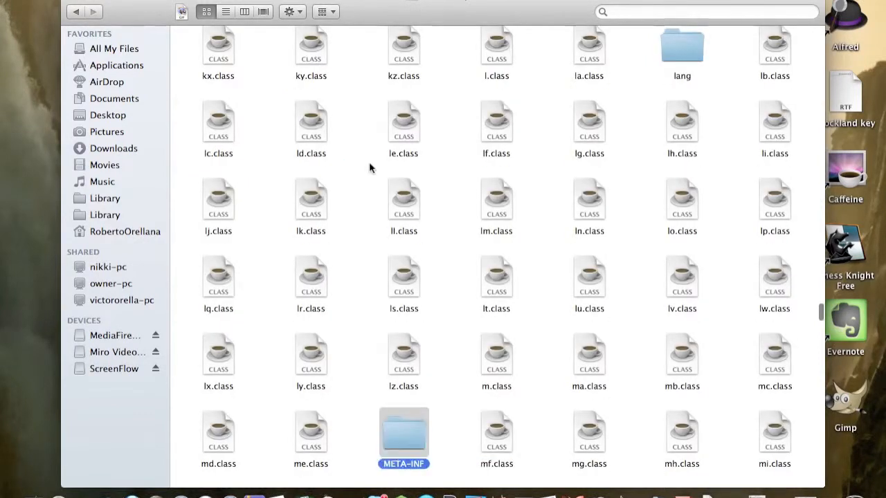
{"action": "double_click", "coordinate": [398, 453]}
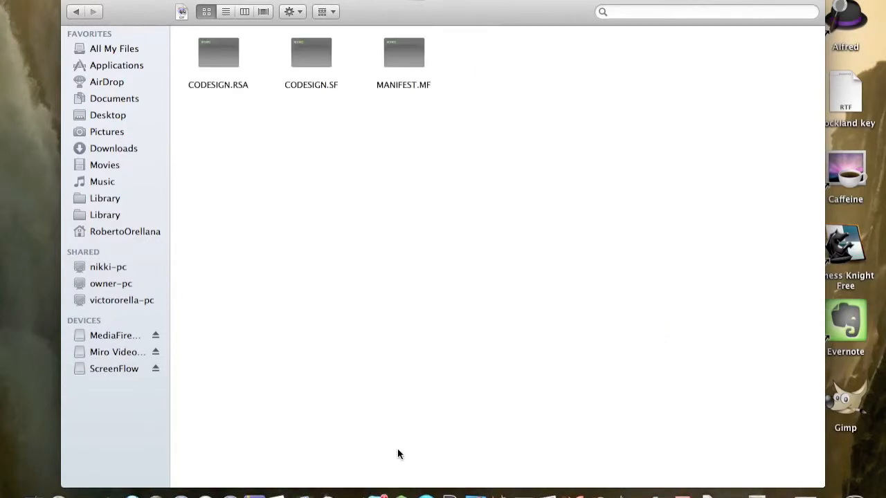
Step: Move CODESIGN.RSA and CODESIGN.SF to the Trash and empty it, continuing past the item in use
{"action": "left_click_drag", "start_coordinate": [181, 225], "coordinate": [322, 28]}
{"action": "left_click_drag", "start_coordinate": [323, 62], "coordinate": [855, 495]}
{"action": "left_click", "coordinate": [839, 410]}
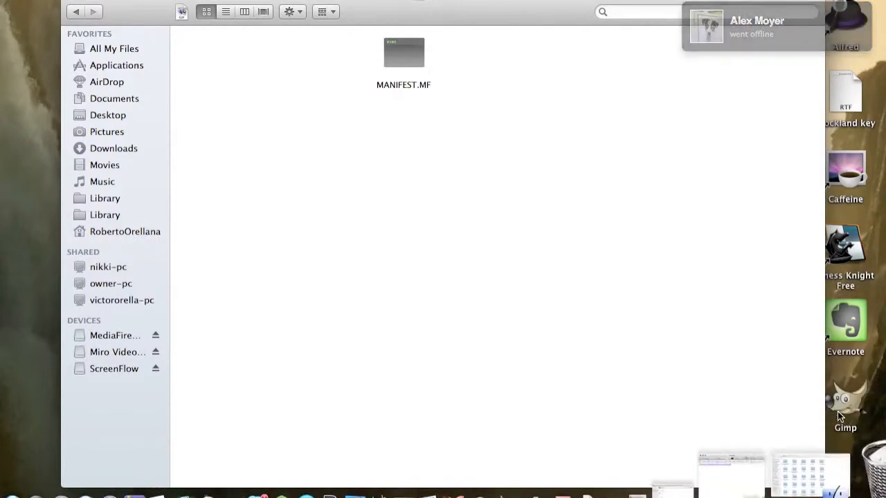
{"action": "right_click", "coordinate": [851, 496]}
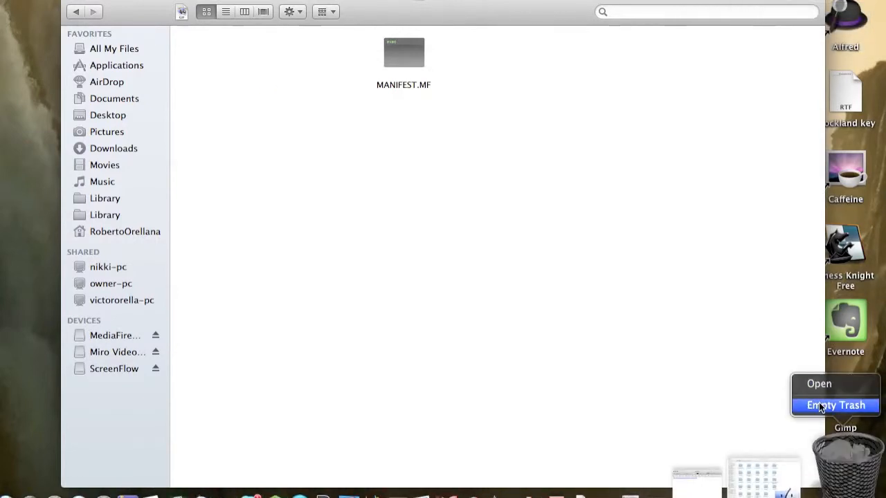
{"action": "left_click", "coordinate": [835, 406]}
{"action": "left_click", "coordinate": [502, 177]}
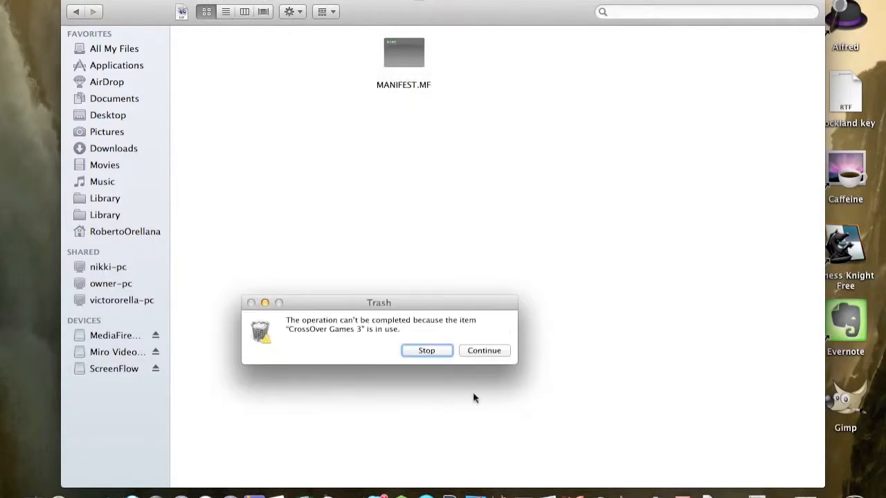
{"action": "left_click", "coordinate": [486, 354]}
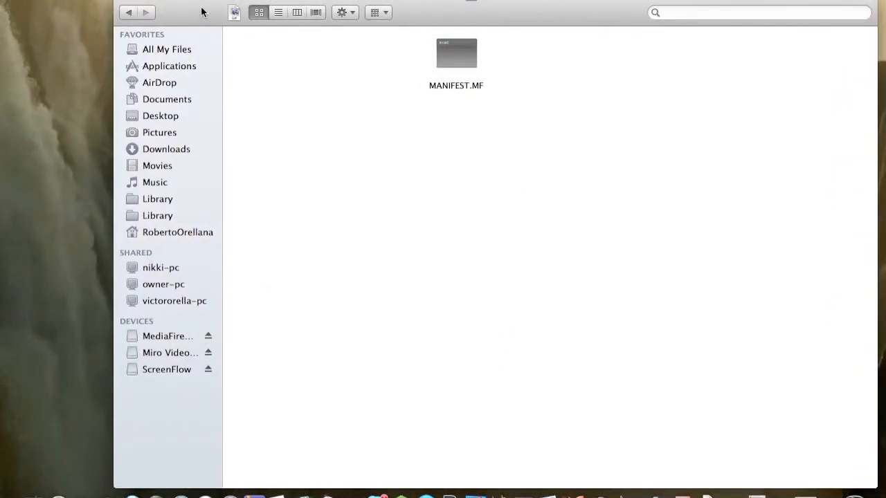
Step: Return to the minecraft.jar folder, uncover the desktop and open TooManyItems2012_04_13_1.2.5 inside the desktop's Minecraft Mods folder
{"action": "left_click_drag", "start_coordinate": [202, 7], "coordinate": [154, 10]}
{"action": "left_click", "coordinate": [201, 12]}
{"action": "left_click_drag", "start_coordinate": [608, 9], "coordinate": [497, 8]}
{"action": "left_click", "coordinate": [775, 173]}
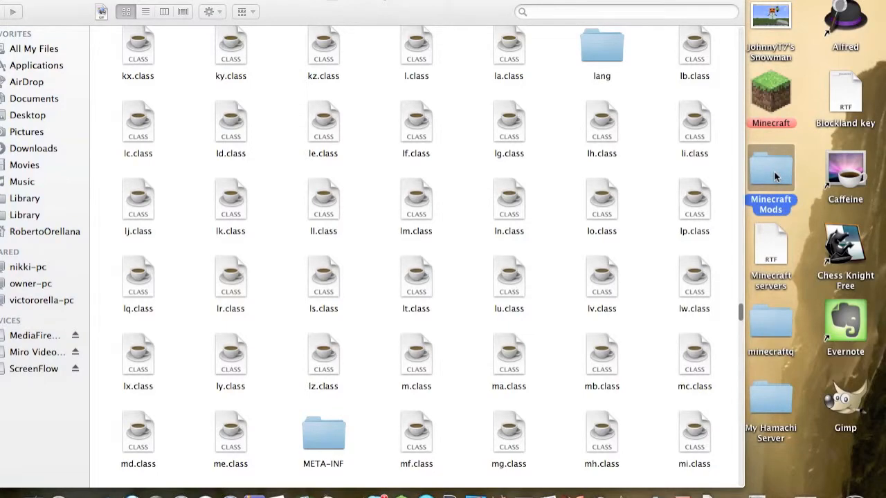
{"action": "double_click", "coordinate": [774, 173]}
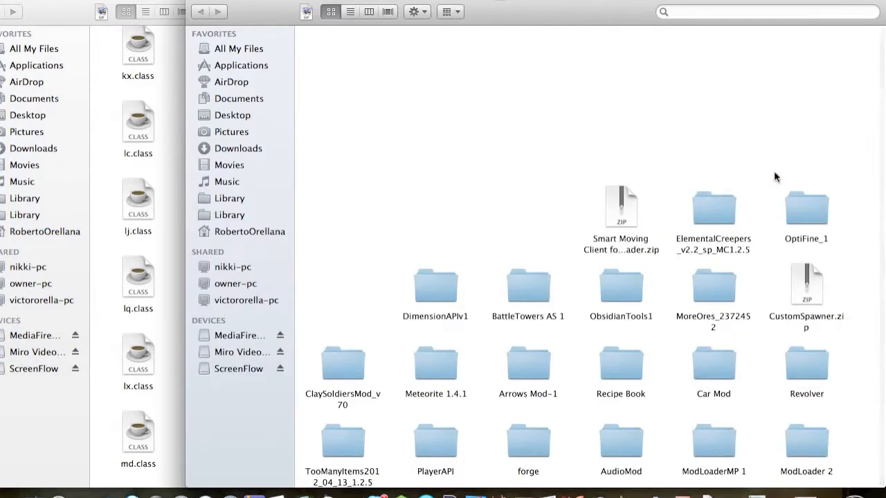
{"action": "double_click", "coordinate": [353, 453]}
Step: Copy all the files in the TooManyItems2012_04_13_1.2.5 folder
{"action": "left_click_drag", "start_coordinate": [305, 53], "coordinate": [638, 390]}
{"action": "right_click", "coordinate": [427, 363]}
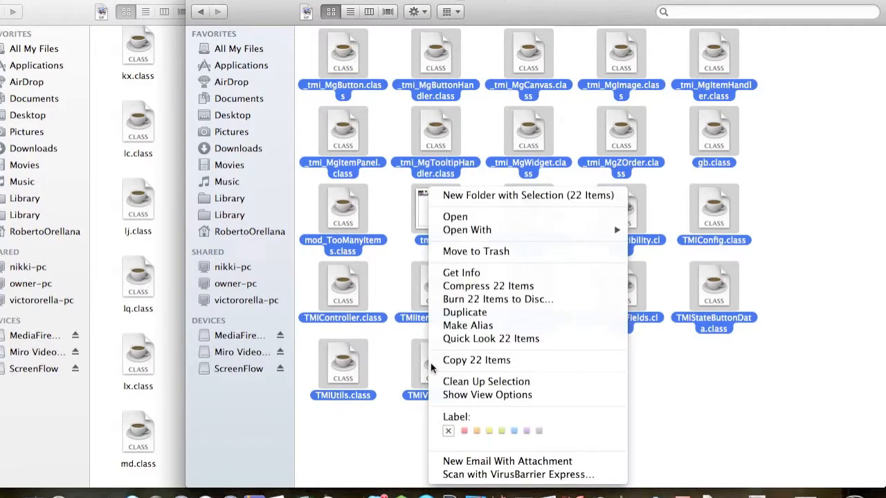
{"action": "left_click", "coordinate": [465, 361]}
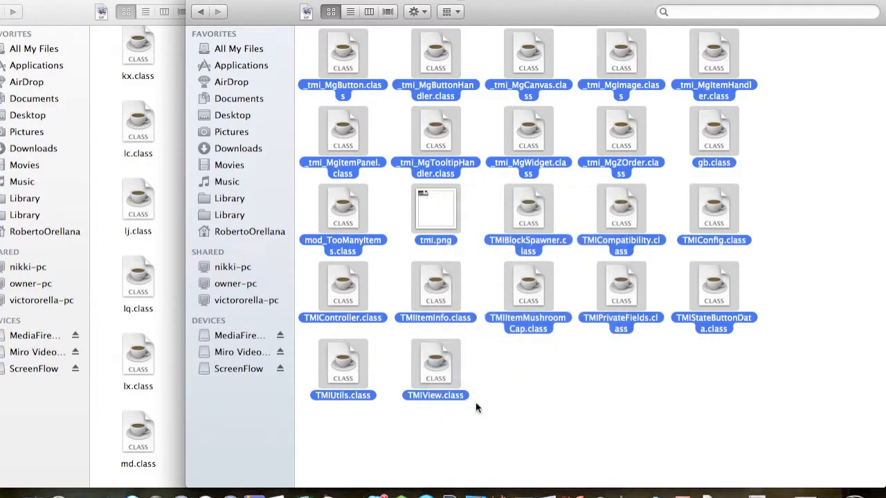
{"action": "left_click", "coordinate": [475, 409]}
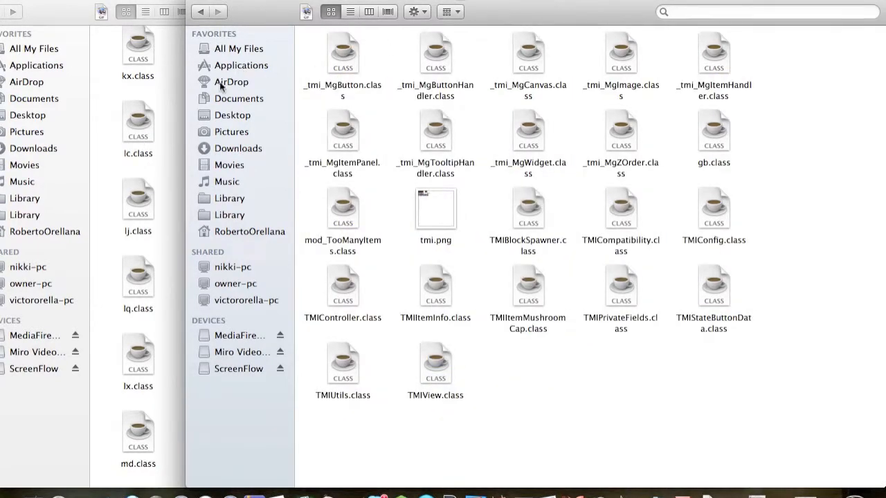
Step: Paste the copied mod files into the extracted minecraft.jar folder and close the folder windows
{"action": "left_click_drag", "start_coordinate": [197, 1], "coordinate": [302, 1]}
{"action": "left_click", "coordinate": [243, 3]}
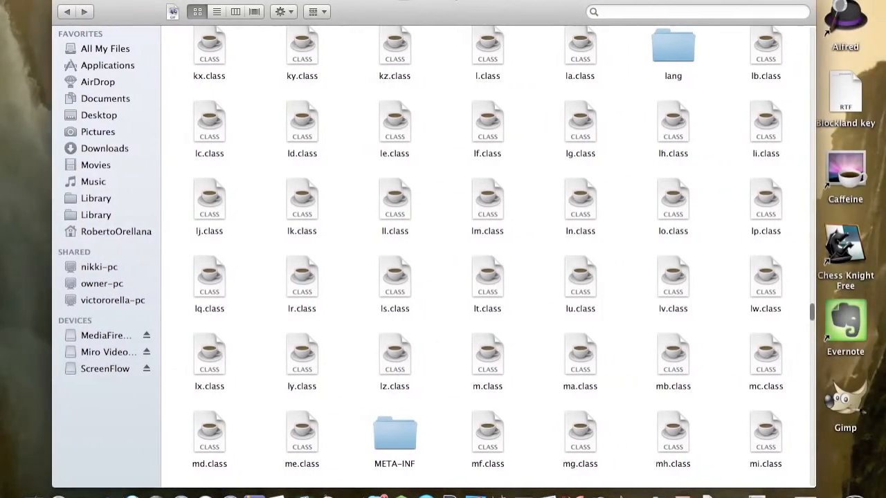
{"action": "right_click", "coordinate": [436, 363]}
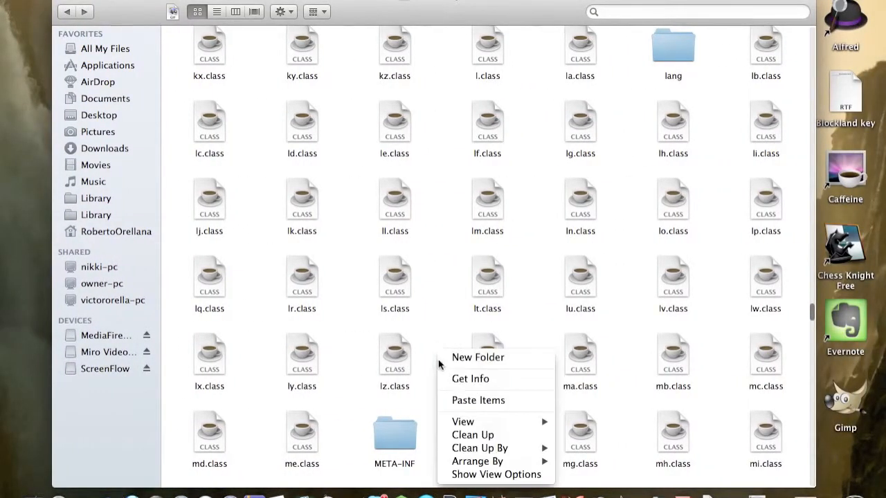
{"action": "left_click", "coordinate": [462, 401]}
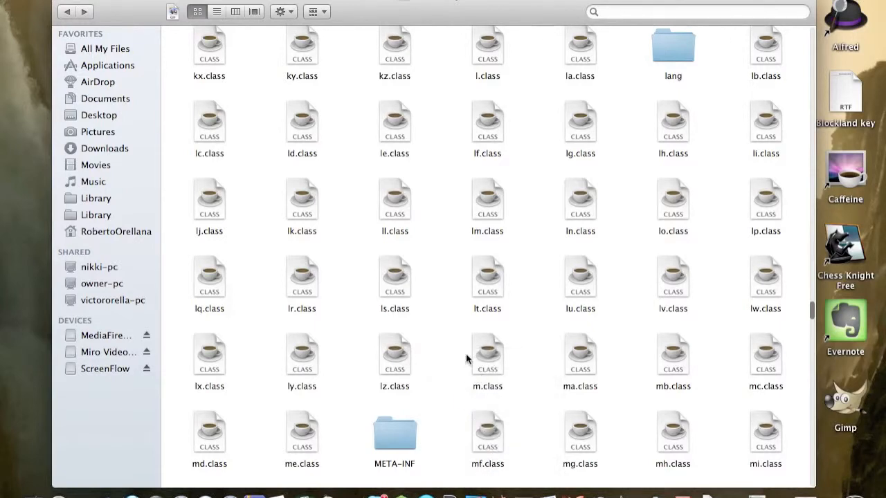
{"action": "left_click", "coordinate": [466, 121]}
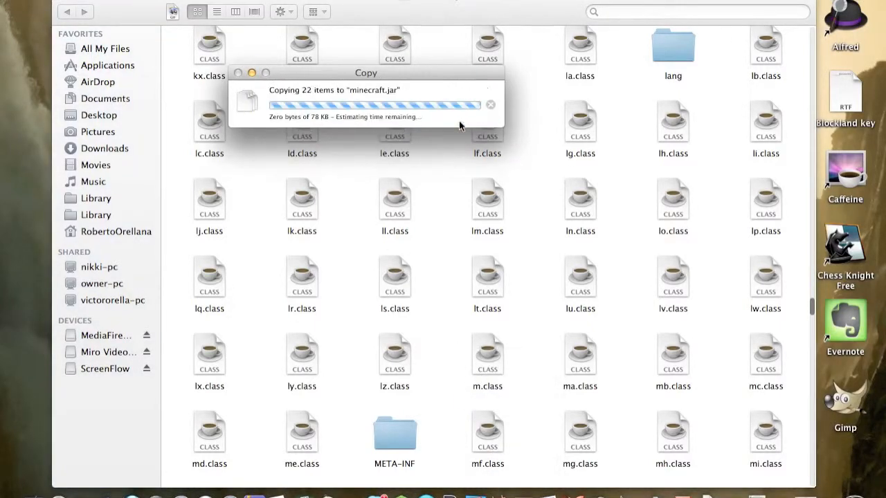
{"action": "left_click_drag", "start_coordinate": [350, 2], "coordinate": [564, 1]}
{"action": "left_click", "coordinate": [277, 5]}
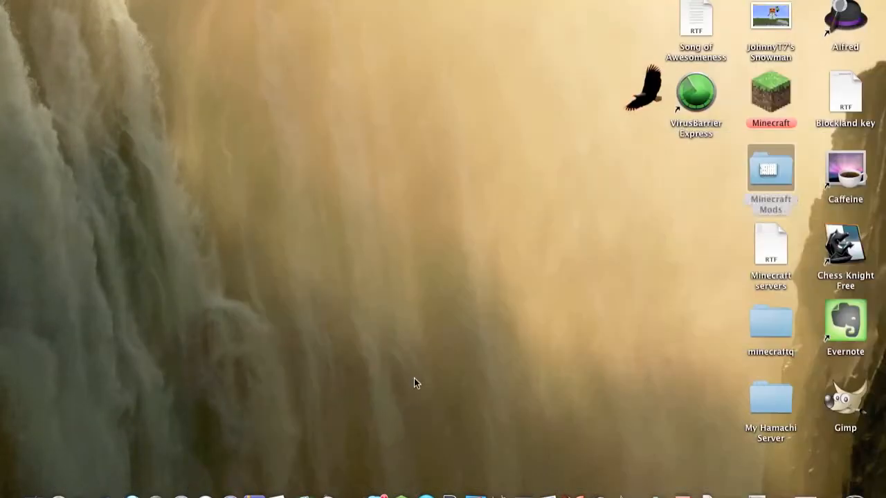
Step: Launch Minecraft, log in with the remembered account details and enlarge the game window
{"action": "left_click", "coordinate": [383, 456]}
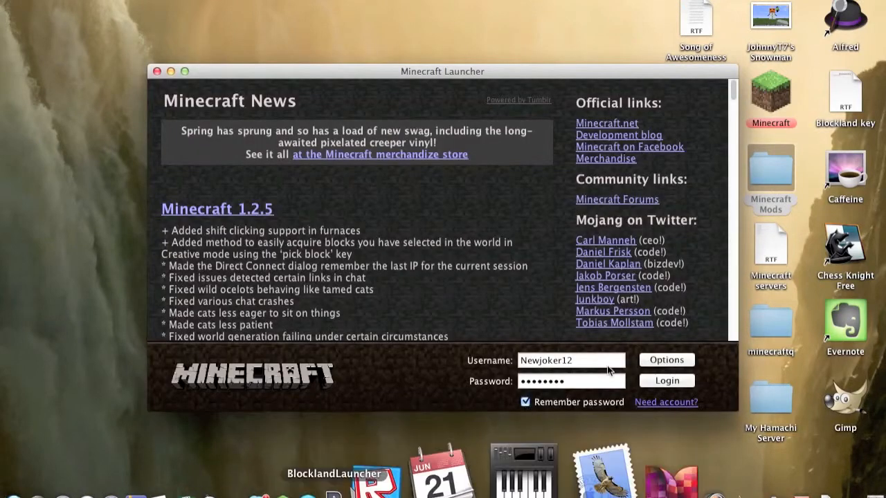
{"action": "left_click", "coordinate": [654, 380]}
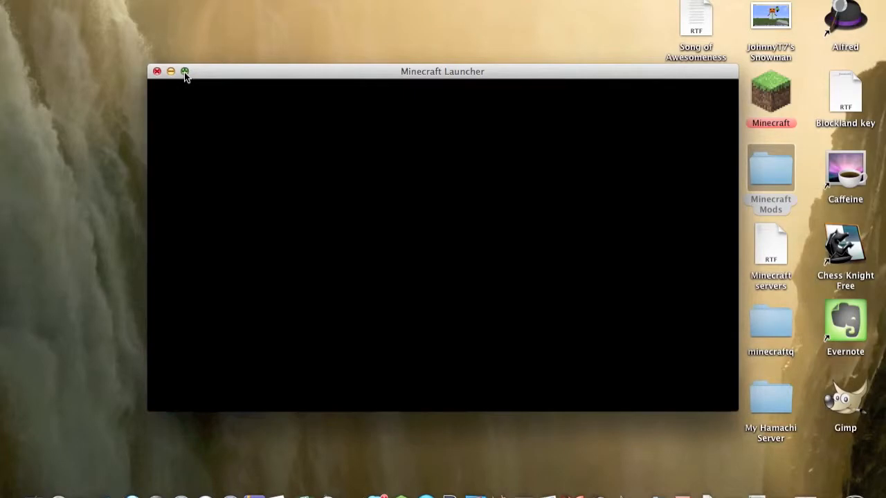
{"action": "left_click", "coordinate": [185, 71]}
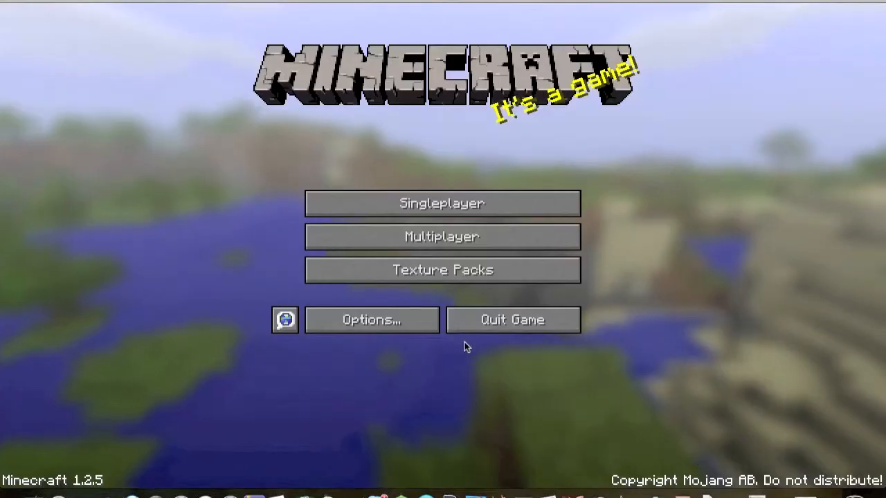
Step: Create a single-player Survival world named Hi and open the inventory in it
{"action": "left_click", "coordinate": [459, 205]}
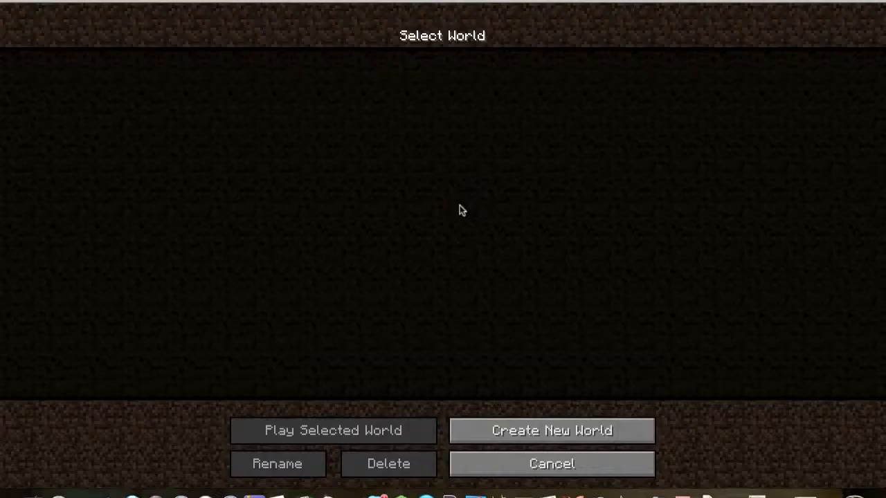
{"action": "left_click", "coordinate": [557, 436]}
{"action": "key", "text": "BackSpace"}
{"action": "key", "text": "BackSpace"}
{"action": "key", "text": "BackSpace"}
{"action": "key", "text": "BackSpace"}
{"action": "key", "text": "BackSpace"}
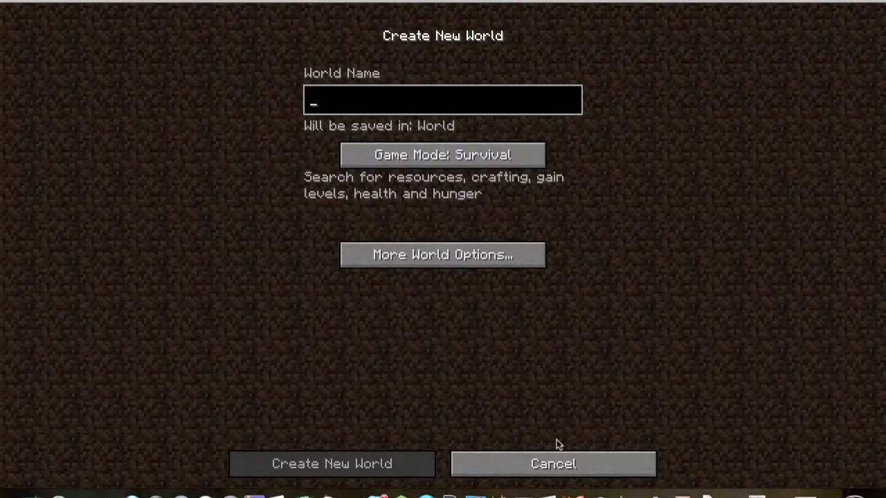
{"action": "type", "text": "Hi"}
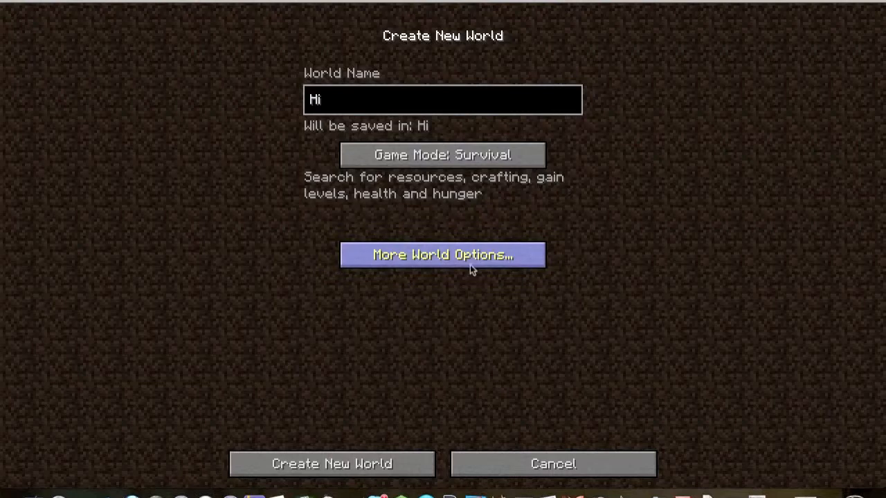
{"action": "left_click", "coordinate": [362, 463]}
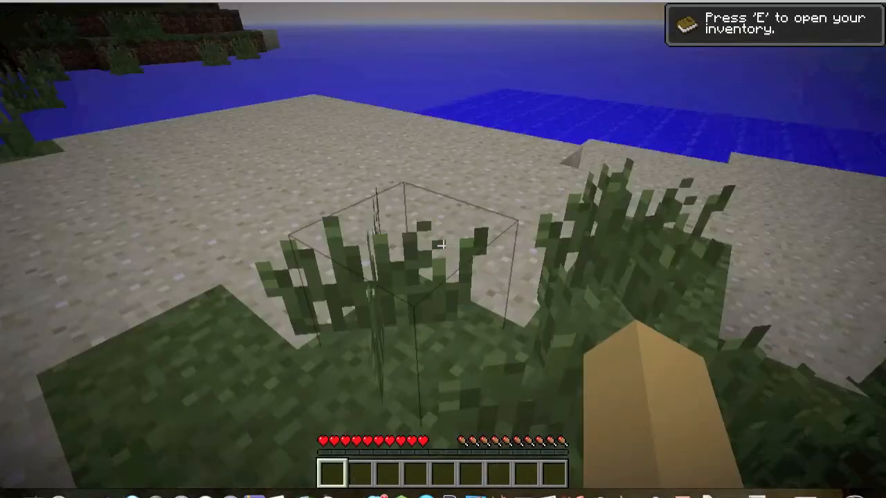
{"action": "key", "text": "e"}
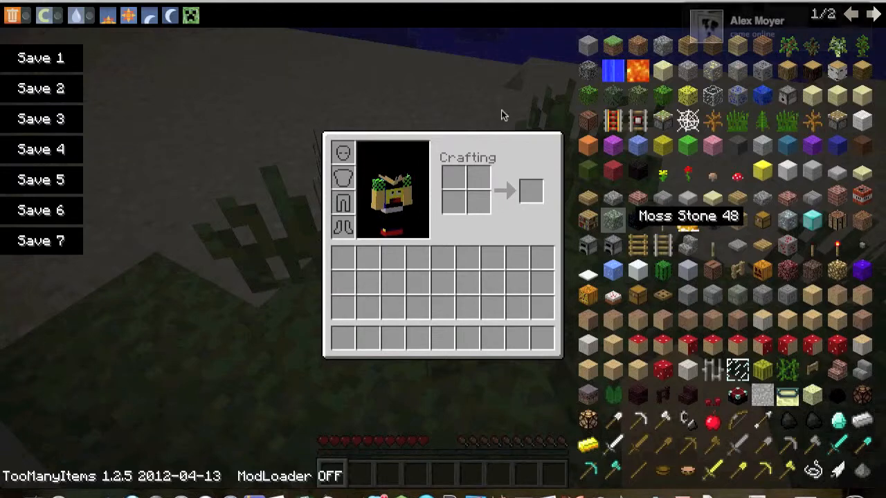
Step: Toggle the TooManyItems overlay off and back on in the inventory
{"action": "key", "text": "o"}
{"action": "key", "text": "o"}
{"action": "key", "text": "o"}
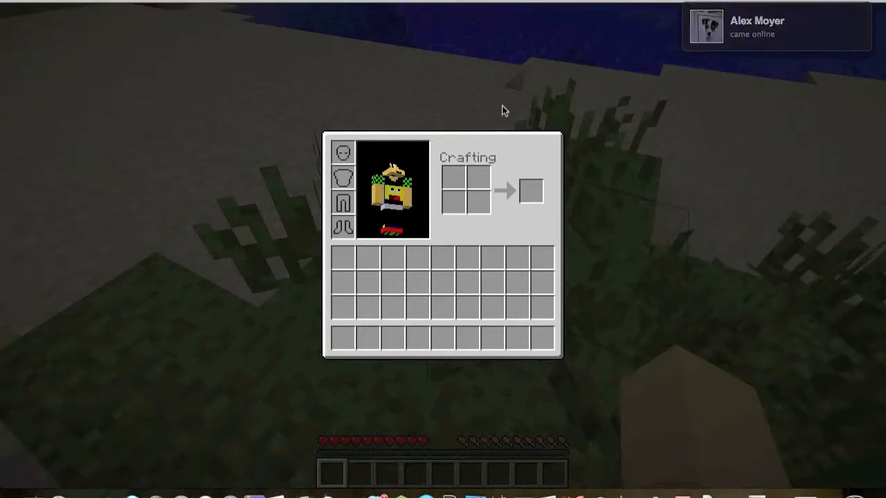
{"action": "key", "text": "o"}
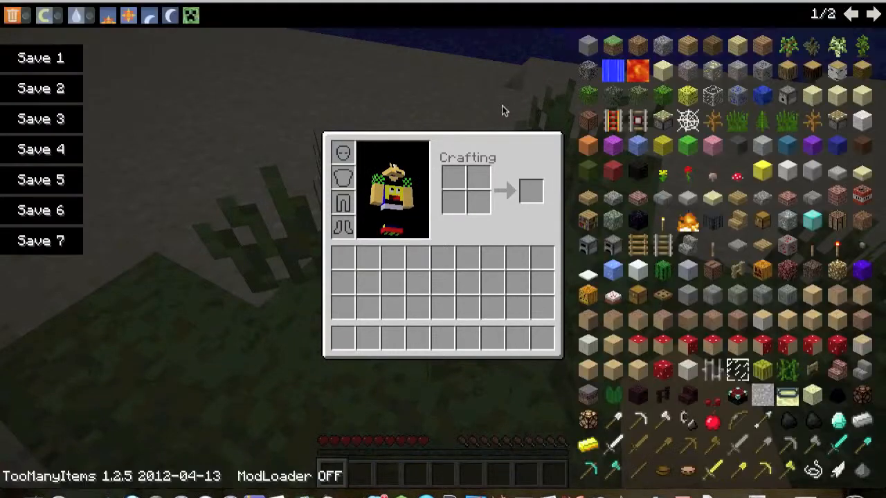
Step: Add 64-item stacks of clay, chests and monster spawners plus six slabs from the TooManyItems item list, and close the inventory
{"action": "left_click", "coordinate": [696, 273]}
{"action": "left_click", "coordinate": [759, 221]}
{"action": "left_click", "coordinate": [715, 222]}
{"action": "left_click", "coordinate": [691, 261]}
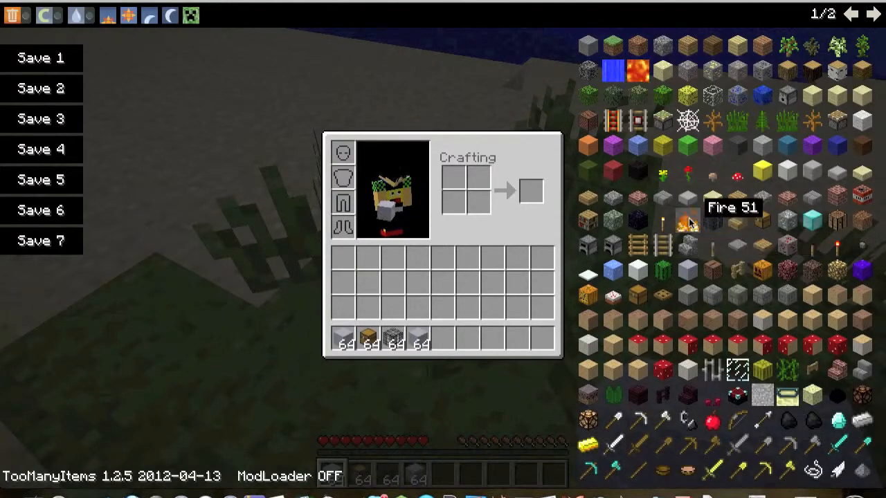
{"action": "left_click", "coordinate": [690, 209]}
{"action": "left_click", "coordinate": [689, 206]}
{"action": "left_click", "coordinate": [688, 205]}
{"action": "key", "text": "e"}
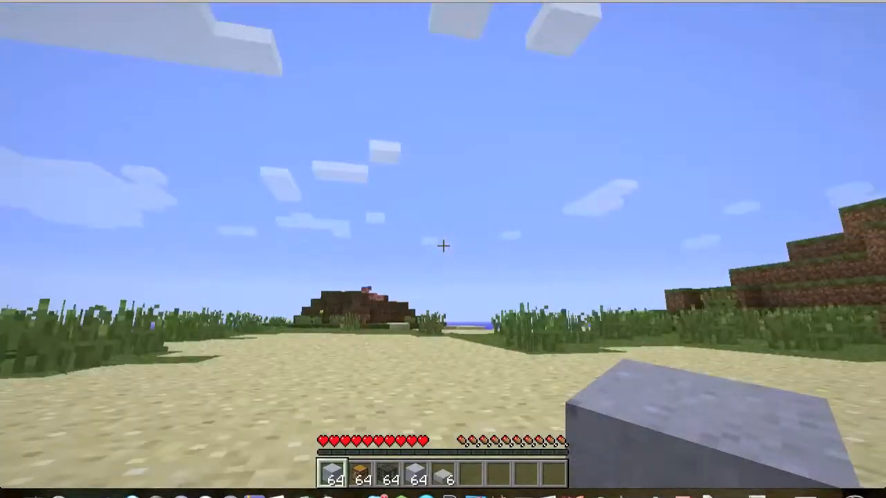
Step: Walk across the beach and up the grassy hill to look over the island
{"action": "key", "text": "Escape"}
{"action": "key", "text": "Escape"}
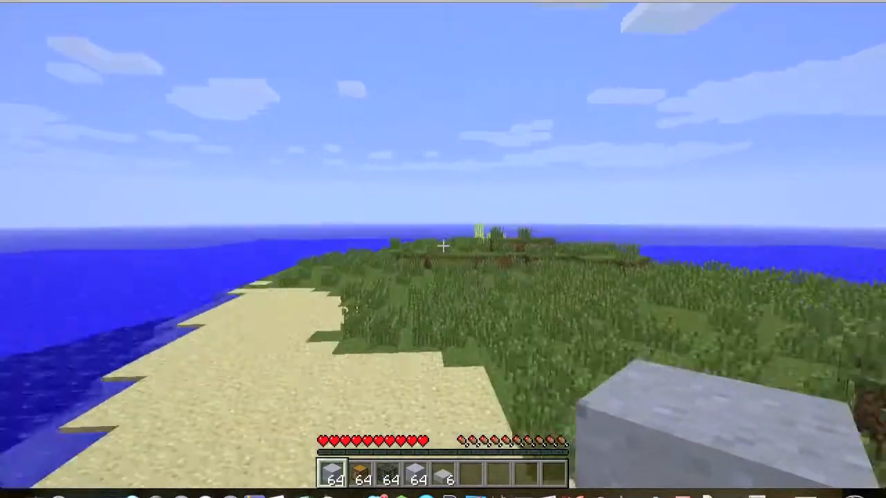
{"action": "key", "text": "w"}
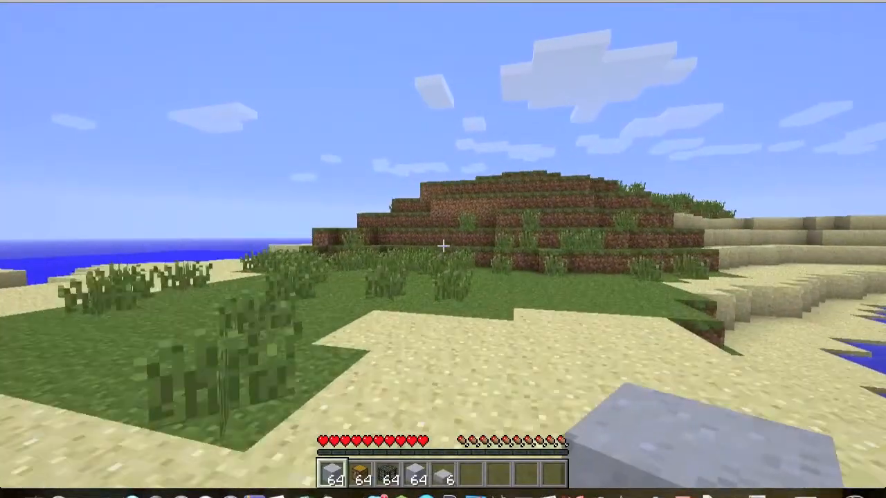
{"action": "scroll", "coordinate": [443, 246], "scroll_direction": "down", "scroll_amount": 5}
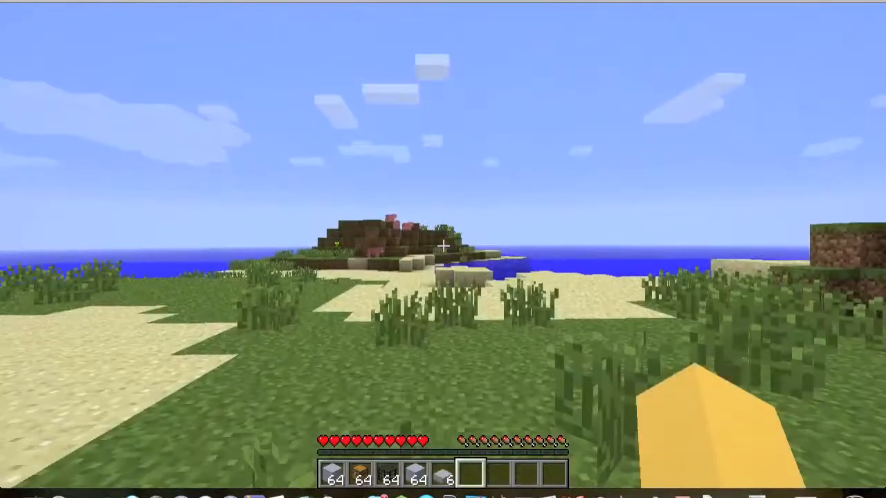
{"action": "key", "text": "w"}
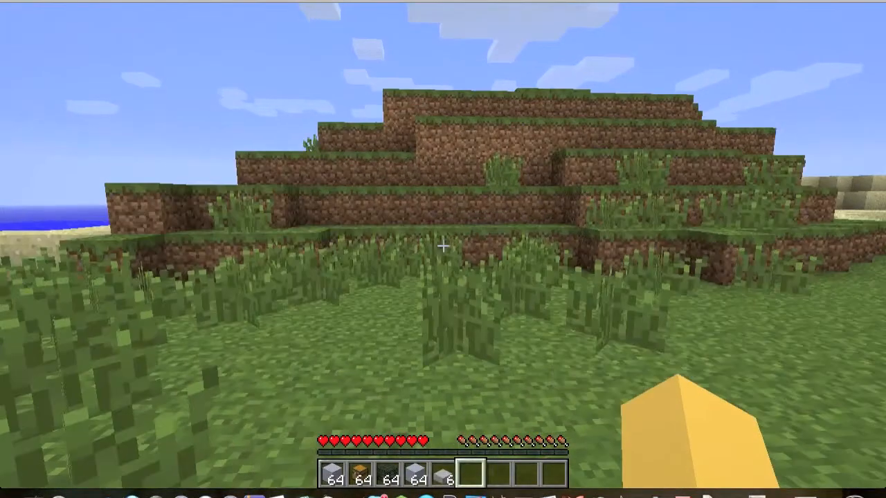
{"action": "scroll", "coordinate": [443, 246], "scroll_direction": "up", "scroll_amount": 1}
{"action": "key", "text": "space"}
{"action": "key", "text": "space"}
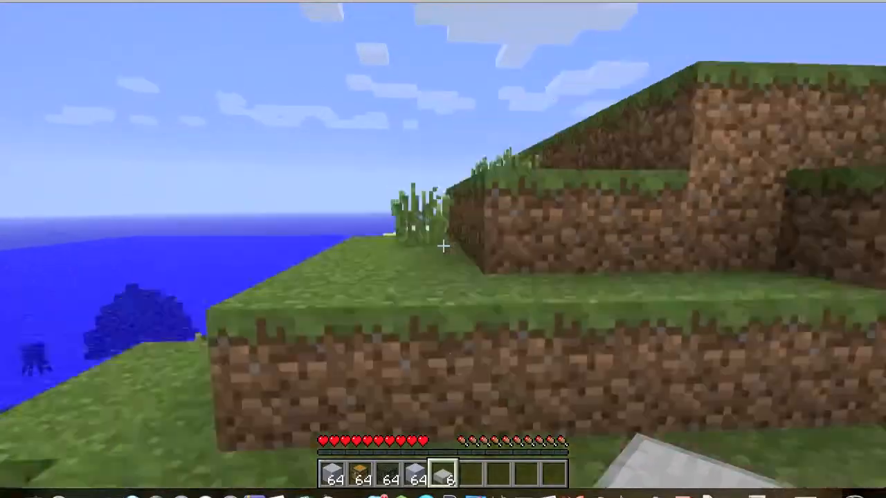
{"action": "key", "text": "space"}
{"action": "key", "text": "space"}
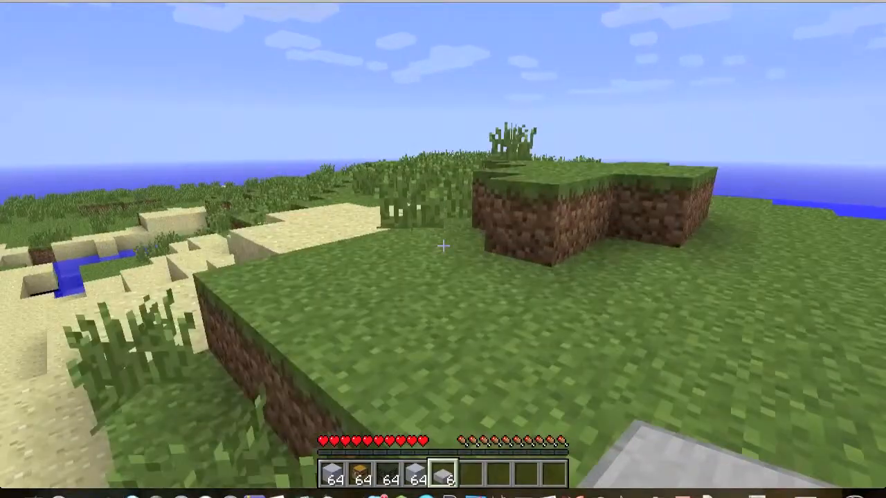
{"action": "key", "text": "e"}
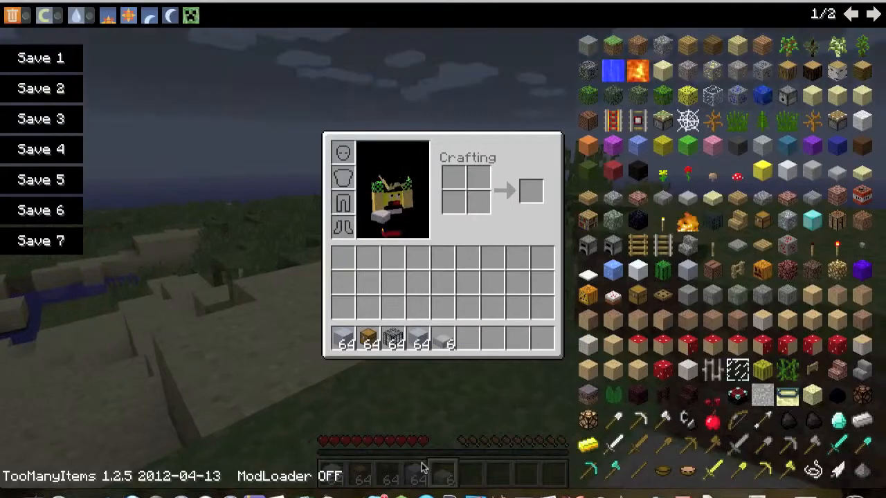
{"action": "key", "text": "e"}
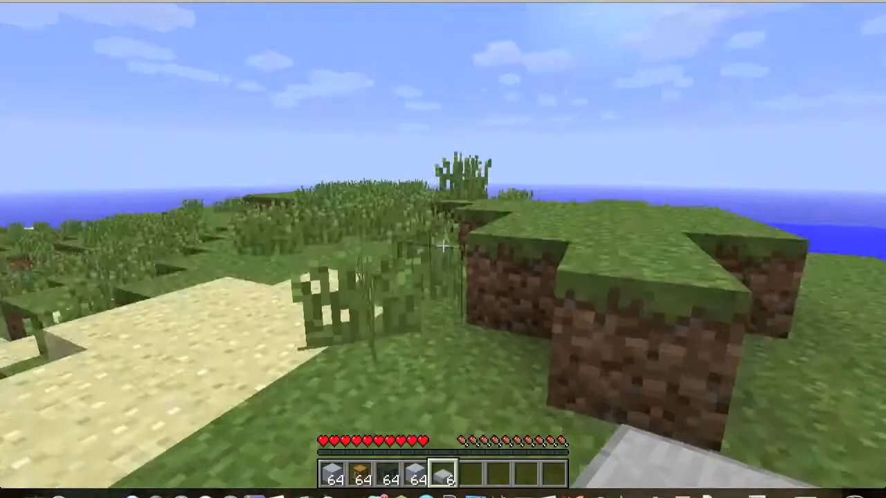
{"action": "key", "text": "w"}
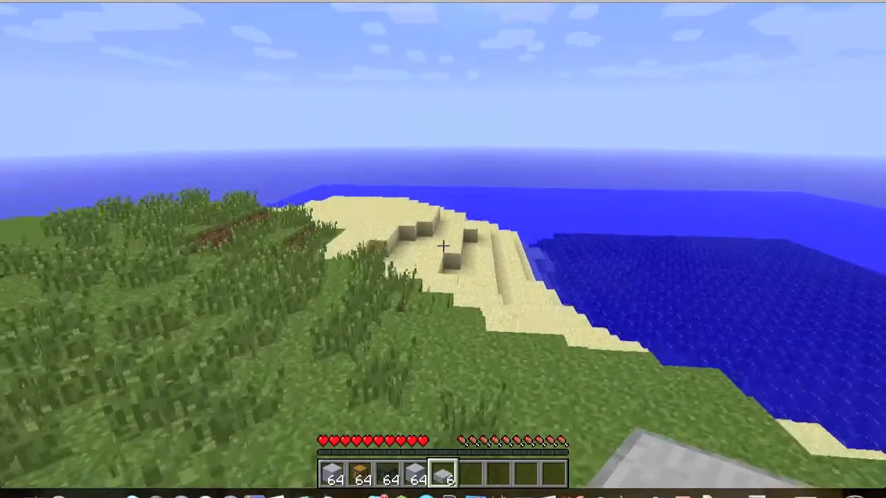
{"action": "key", "text": "w"}
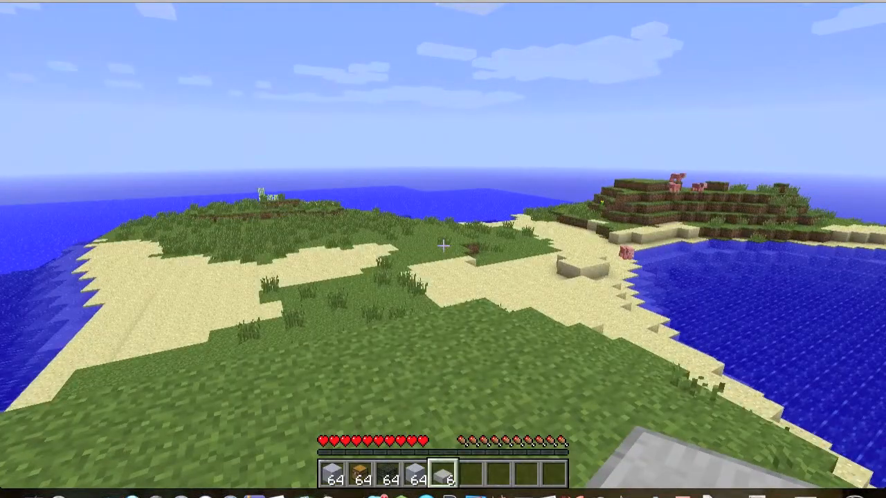
{"action": "scroll", "coordinate": [443, 246], "scroll_direction": "down", "scroll_amount": 2}
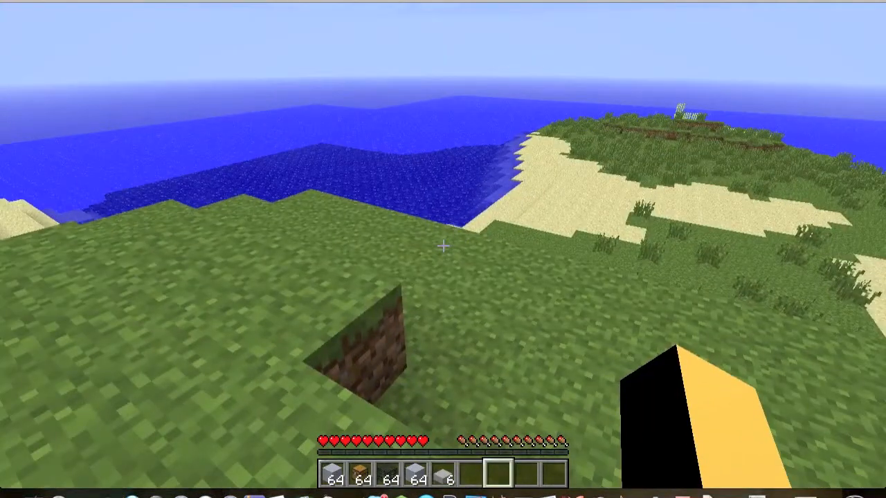
Step: Delete the clay, chests, monster spawners and slabs from the inventory one stack at a time with TooManyItems
{"action": "key", "text": "e"}
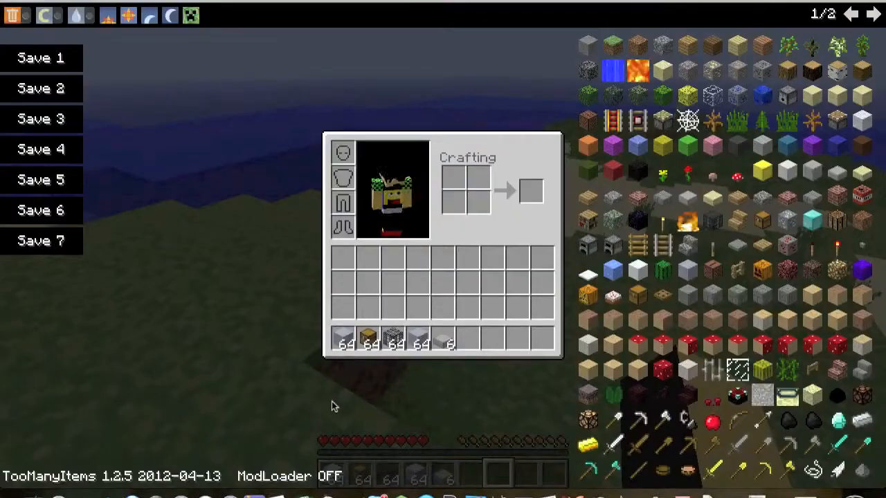
{"action": "left_click", "coordinate": [343, 339]}
{"action": "left_click", "coordinate": [765, 67]}
{"action": "left_click", "coordinate": [368, 339]}
{"action": "left_click", "coordinate": [584, 174]}
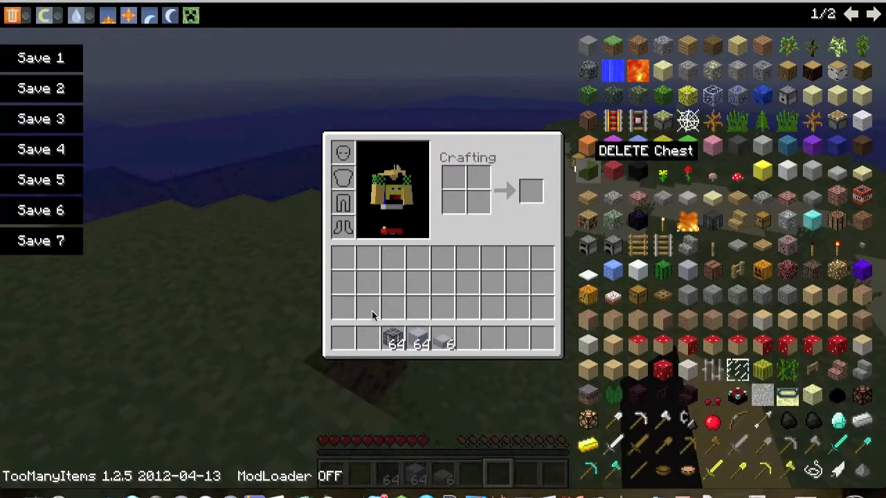
{"action": "left_click", "coordinate": [390, 340]}
{"action": "left_click", "coordinate": [697, 95]}
{"action": "left_click", "coordinate": [420, 340]}
{"action": "left_click", "coordinate": [763, 272]}
{"action": "left_click", "coordinate": [443, 340]}
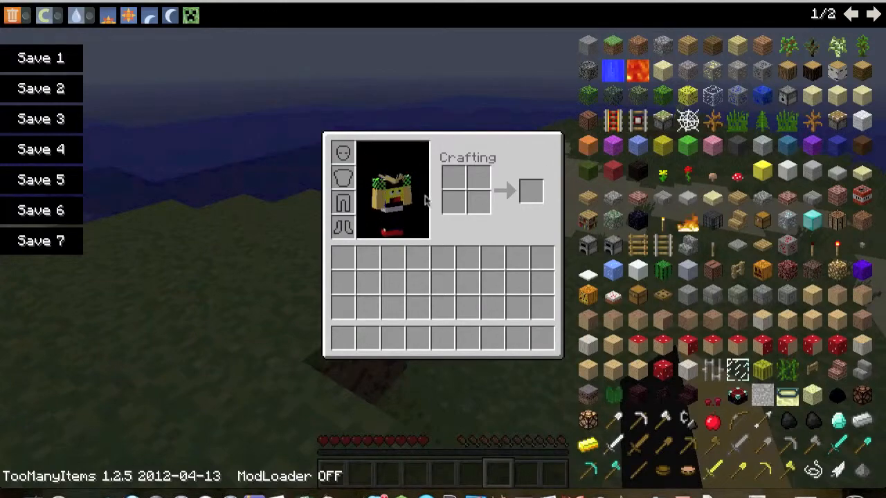